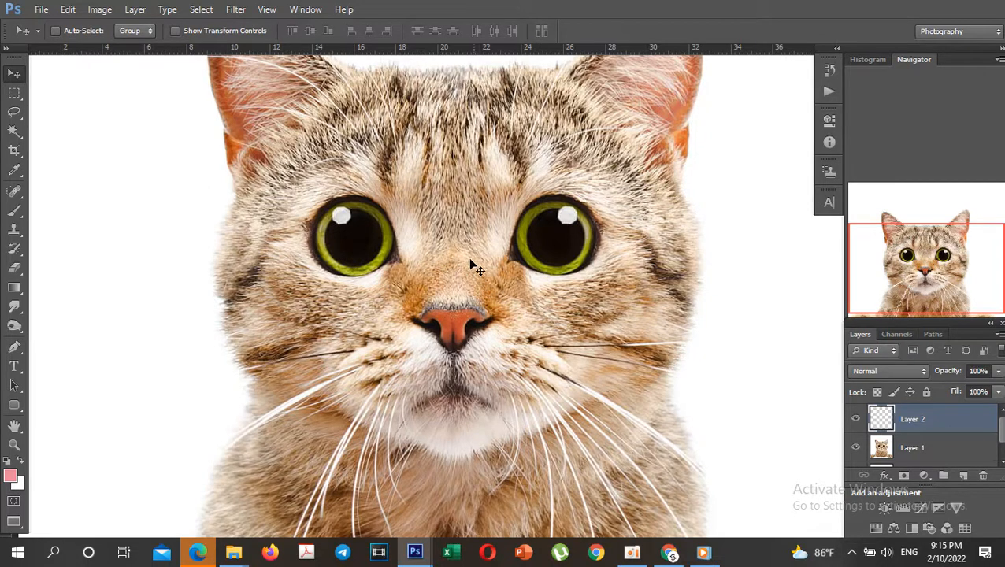
Step: On Layer 1, darken the inner edge of the left eye with the Burn tool, using a size 15 brush, Midtones and 22% exposure
click(896, 455)
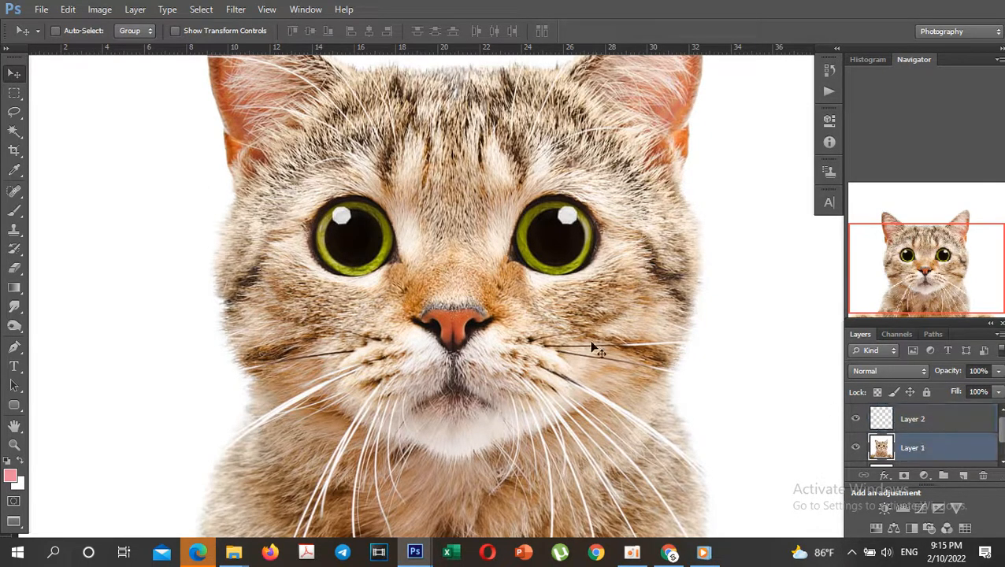
click(14, 326)
scroll(414, 261, up, 3)
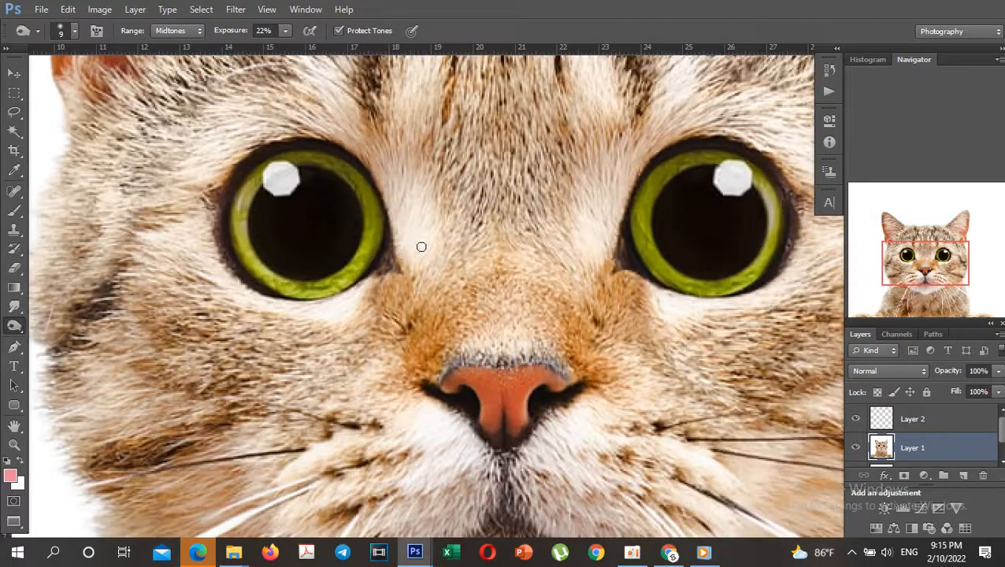
key(bracketleft)
key(bracketleft)
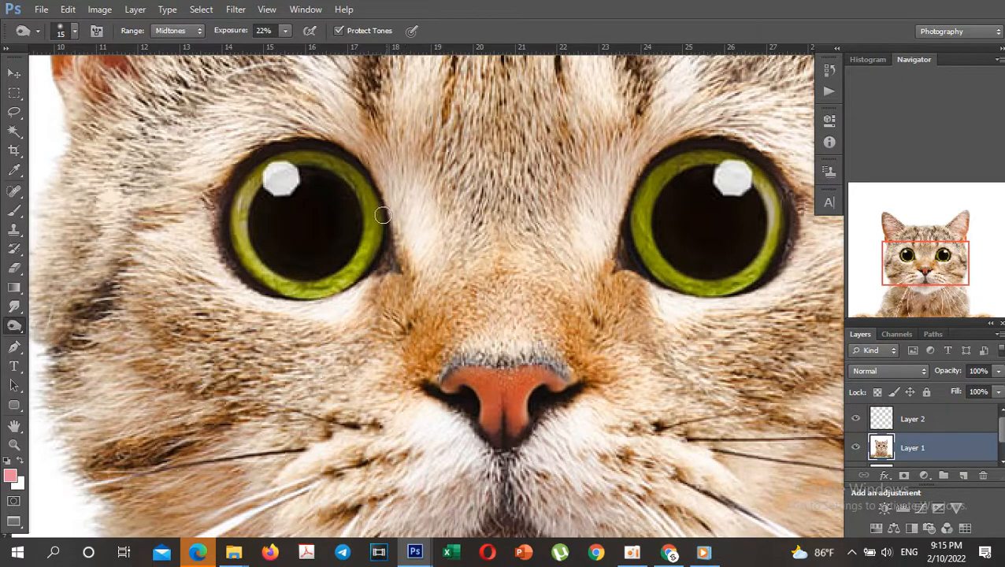
mouse_move(399, 222)
mouse_down()
mouse_move(407, 262)
mouse_move(397, 213)
mouse_up()
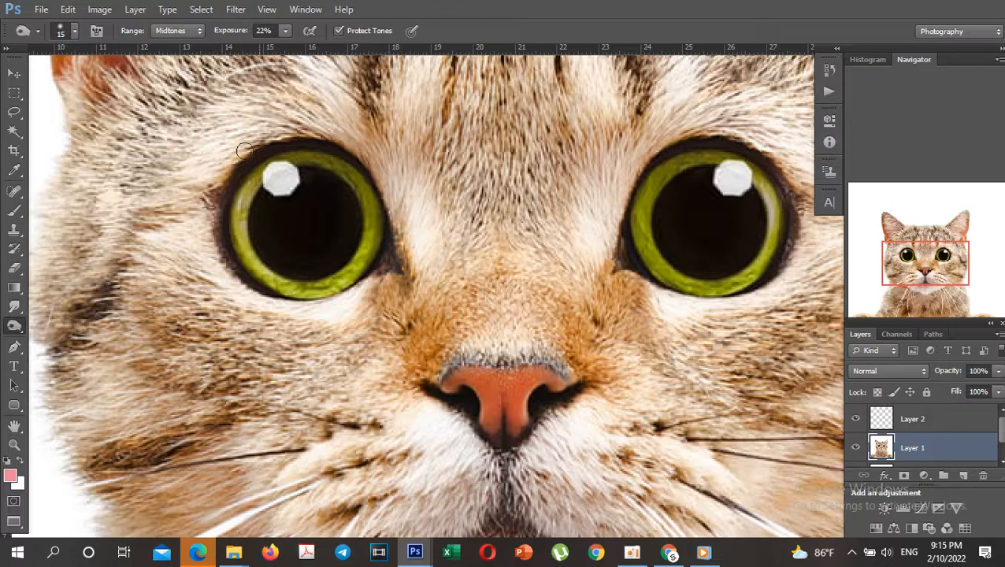
Step: Set the Burn range to Shadows and darken the upper rim and outer corner of the left eye
click(180, 37)
click(170, 39)
key(Tab)
key(Tab)
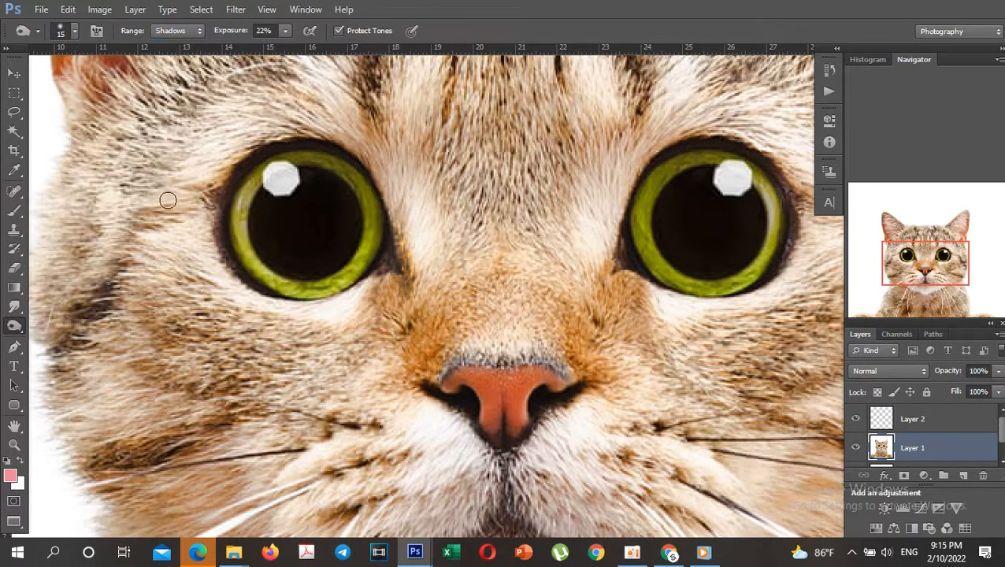
drag(283, 145, 201, 177)
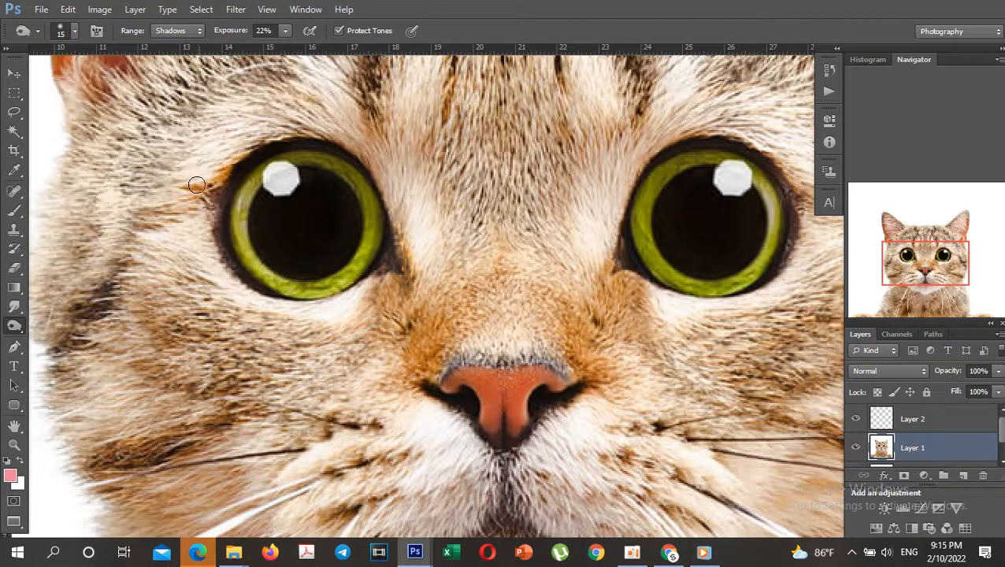
mouse_move(198, 190)
mouse_down()
mouse_move(233, 270)
mouse_move(214, 232)
mouse_up()
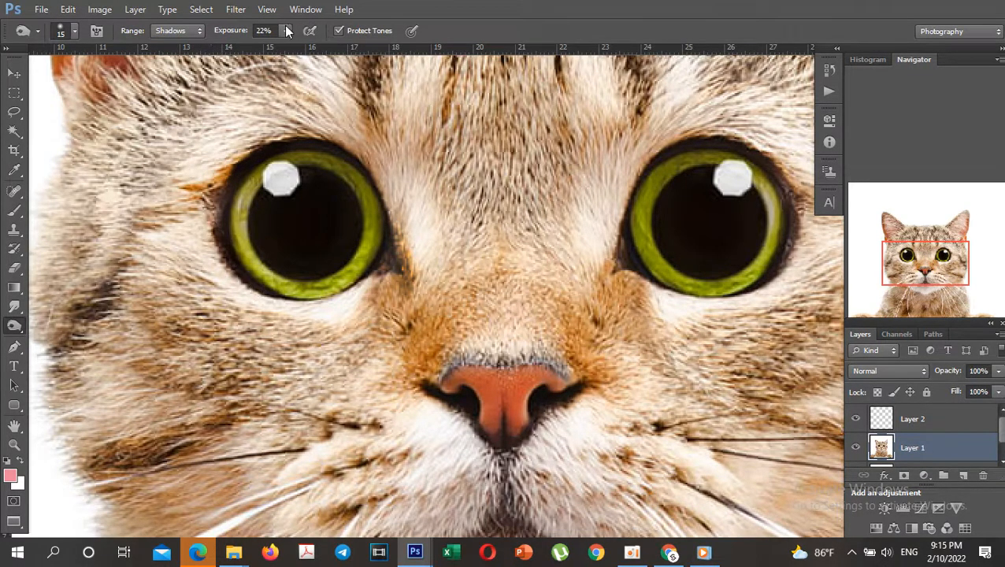
Step: Raise the Burn exposure to 54% and darken the left eye's lower rim and the fur at its inner corner
click(286, 32)
drag(288, 48, 311, 49)
mouse_move(210, 194)
mouse_down()
mouse_move(214, 256)
mouse_move(269, 300)
mouse_up()
mouse_move(396, 283)
mouse_down()
mouse_move(372, 271)
mouse_move(401, 292)
mouse_move(321, 299)
mouse_up()
mouse_move(390, 292)
mouse_down()
mouse_move(302, 304)
mouse_move(397, 301)
mouse_move(372, 298)
mouse_move(390, 286)
mouse_move(344, 285)
mouse_move(380, 287)
mouse_up()
Step: Burn the Midtones around the left eye, raising the exposure to 77% for its outer rim and inner corner
click(179, 32)
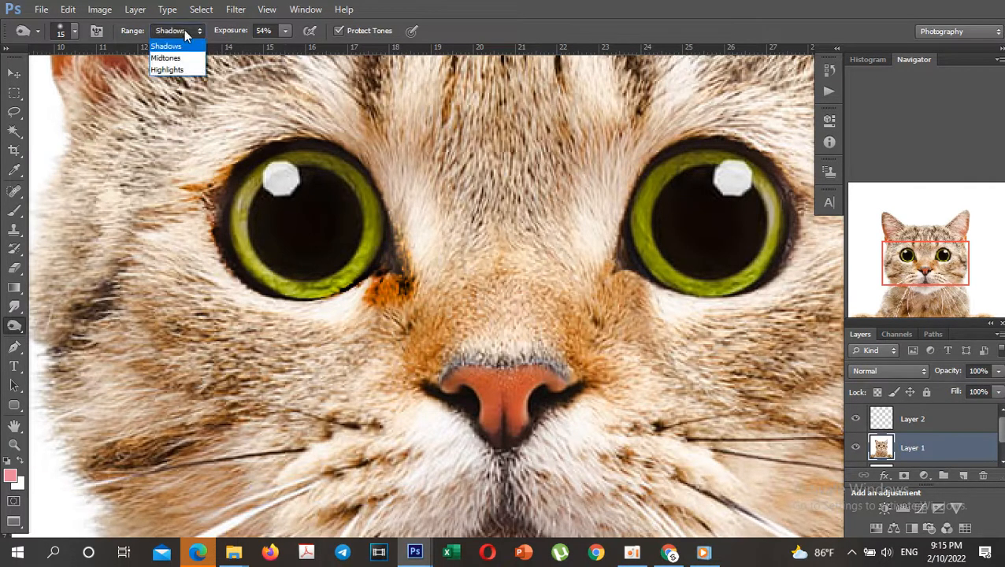
click(181, 55)
mouse_move(341, 292)
mouse_down()
mouse_move(413, 293)
mouse_move(378, 184)
mouse_move(315, 135)
mouse_move(215, 161)
mouse_move(174, 188)
mouse_move(198, 204)
mouse_move(191, 168)
mouse_move(208, 224)
mouse_move(272, 141)
mouse_up()
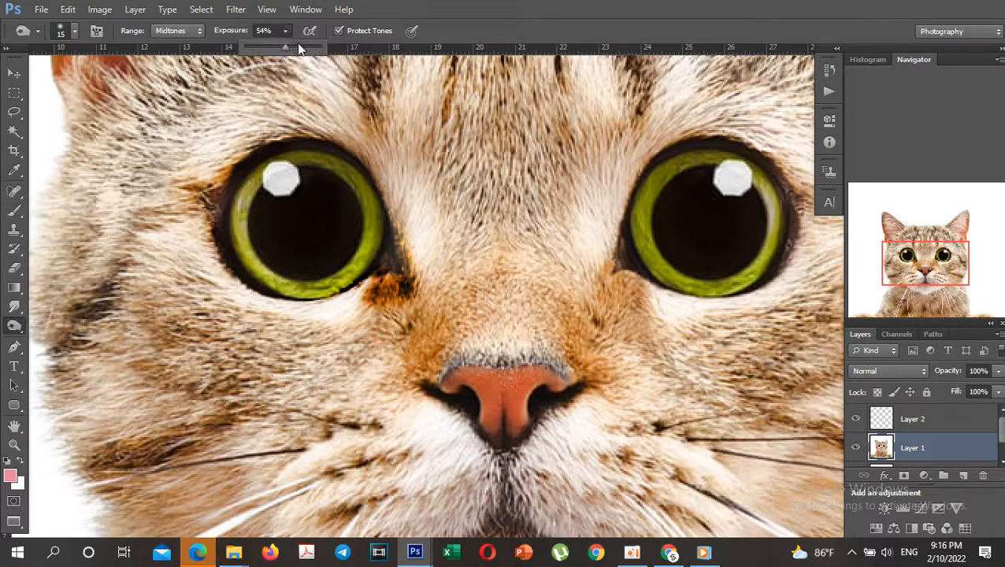
mouse_move(191, 204)
mouse_down()
mouse_move(185, 197)
mouse_move(224, 262)
mouse_move(269, 307)
mouse_up()
mouse_move(384, 296)
mouse_down()
mouse_move(373, 285)
mouse_move(408, 283)
mouse_up()
Step: Paint the cat's lips pink on Layer 2 with a size 20 Brush at 23% opacity
scroll(407, 283, down, 3)
scroll(544, 295, up, 3)
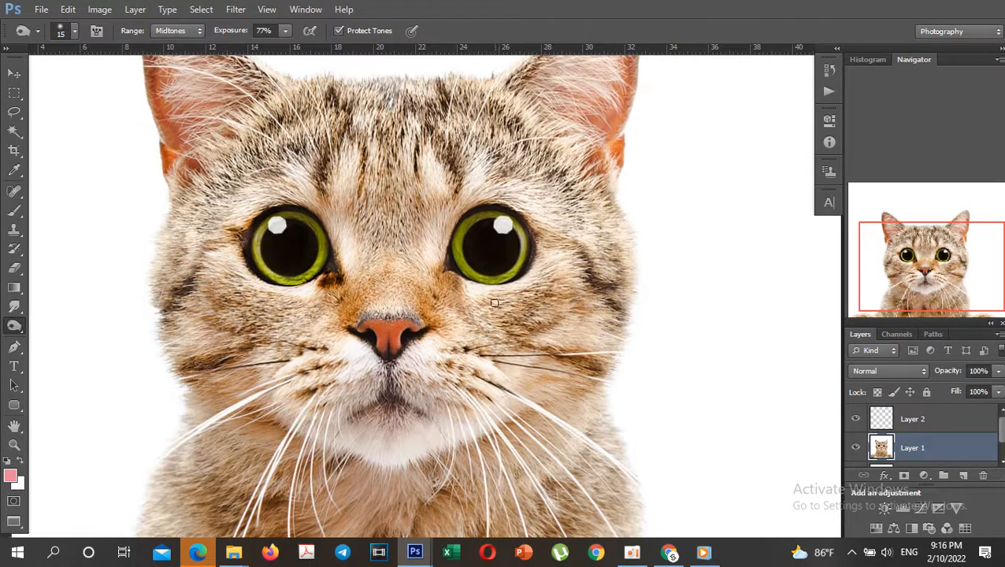
scroll(382, 368, up, 2)
scroll(359, 359, down, 2)
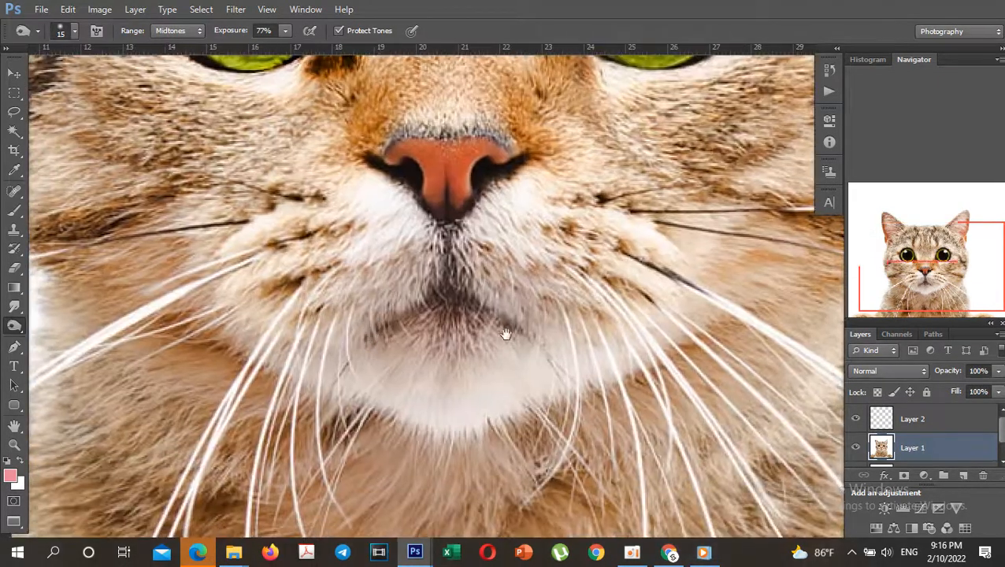
click(930, 421)
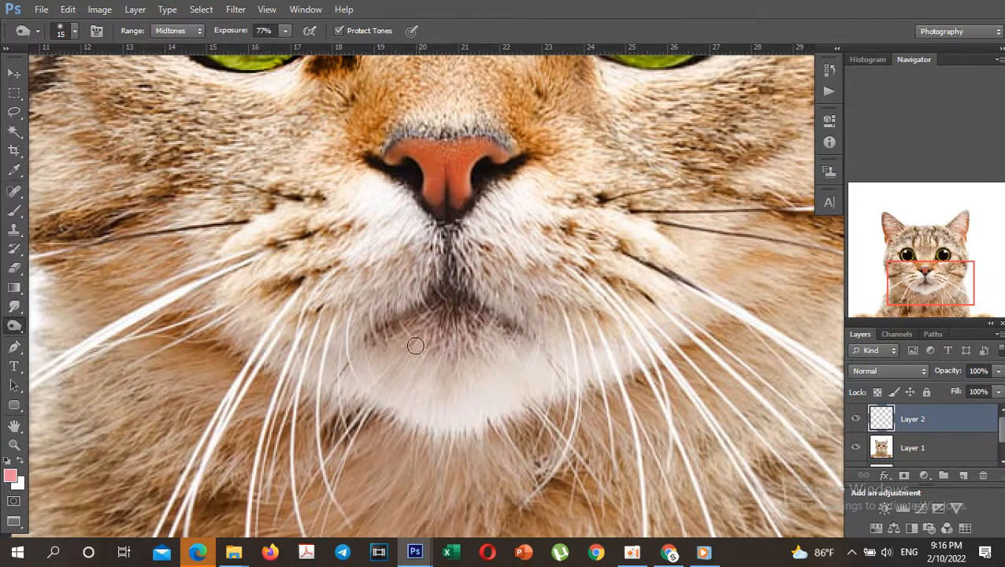
key(b)
mouse_move(406, 338)
mouse_down()
mouse_move(459, 326)
mouse_move(409, 331)
mouse_move(445, 315)
mouse_move(391, 333)
mouse_move(438, 312)
mouse_move(433, 323)
mouse_move(381, 322)
mouse_move(520, 334)
mouse_up()
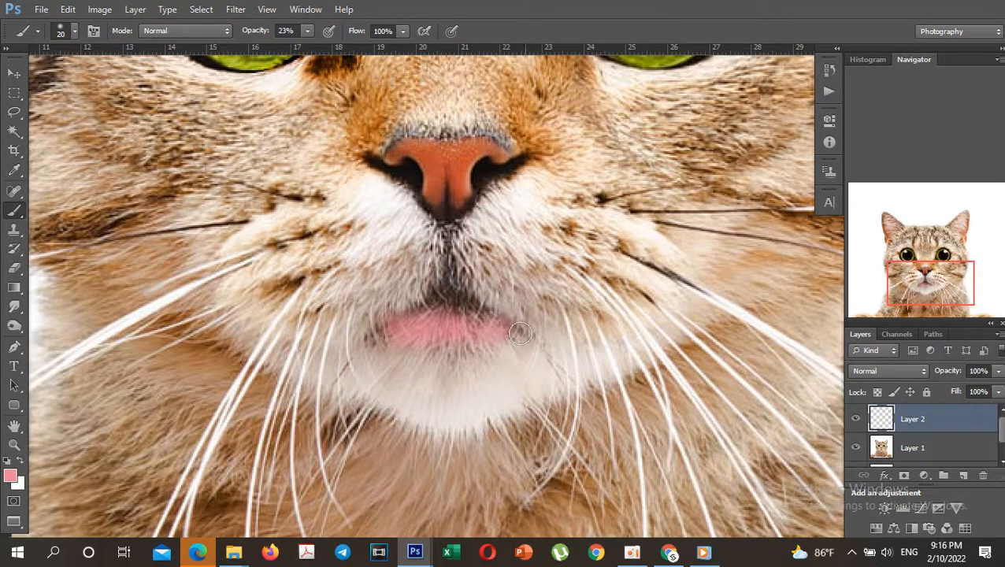
mouse_move(436, 317)
mouse_down()
mouse_move(400, 336)
mouse_move(445, 315)
mouse_move(385, 337)
mouse_move(438, 309)
mouse_move(393, 336)
mouse_move(367, 338)
mouse_move(428, 342)
mouse_move(447, 324)
mouse_move(440, 331)
mouse_move(475, 341)
mouse_move(511, 334)
mouse_move(448, 300)
mouse_move(497, 329)
mouse_move(465, 318)
mouse_move(529, 333)
mouse_move(507, 340)
mouse_up()
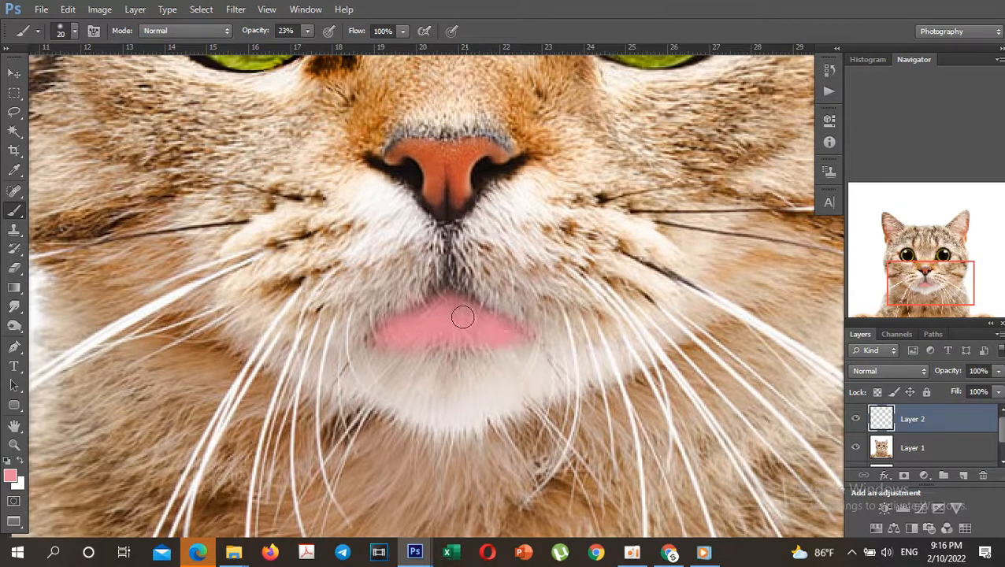
drag(442, 335, 379, 337)
Step: Try the Screen blending mode against Multiply on Layer 2 and keep Multiply for the painted lips
click(907, 372)
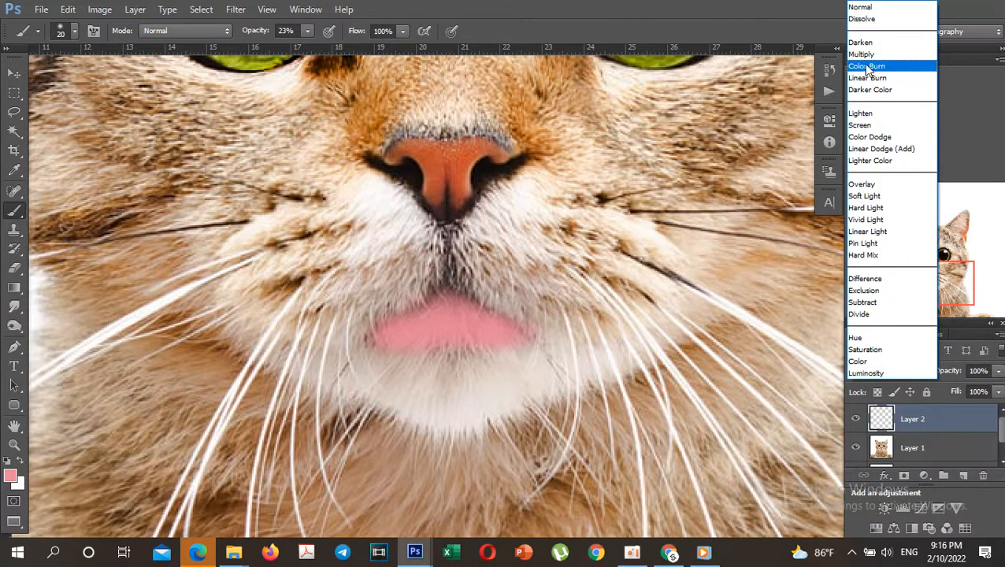
click(860, 53)
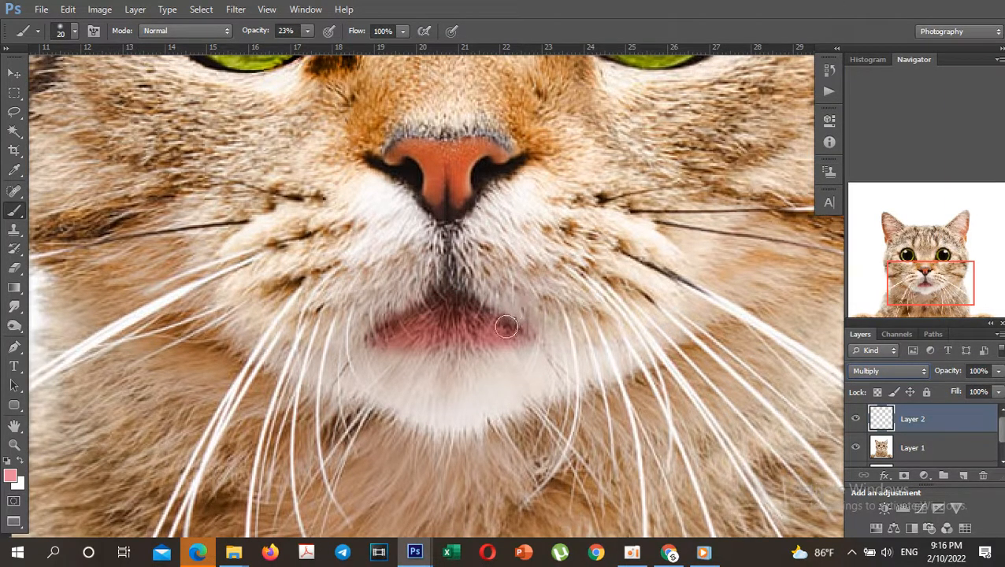
click(895, 379)
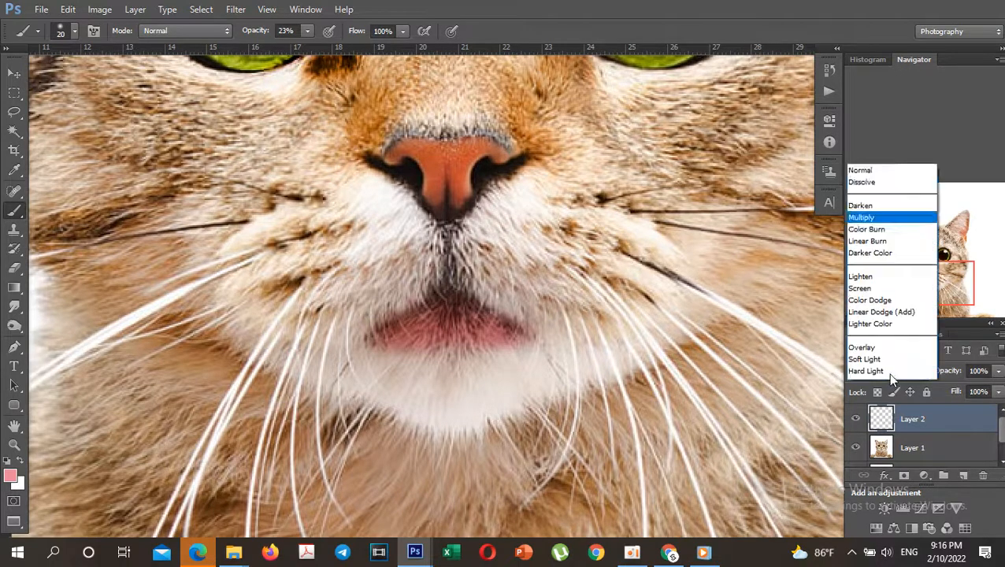
click(859, 126)
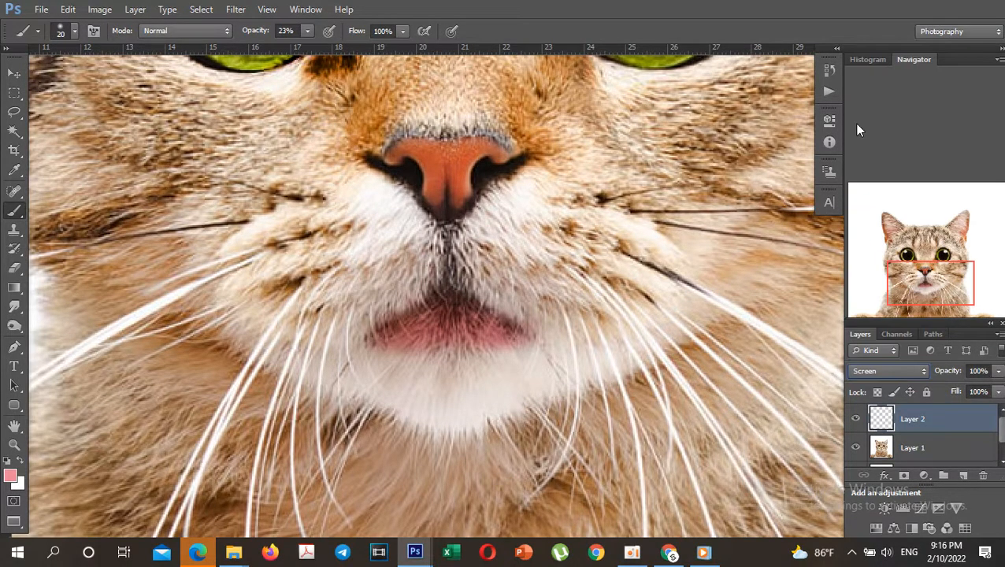
click(908, 370)
click(889, 54)
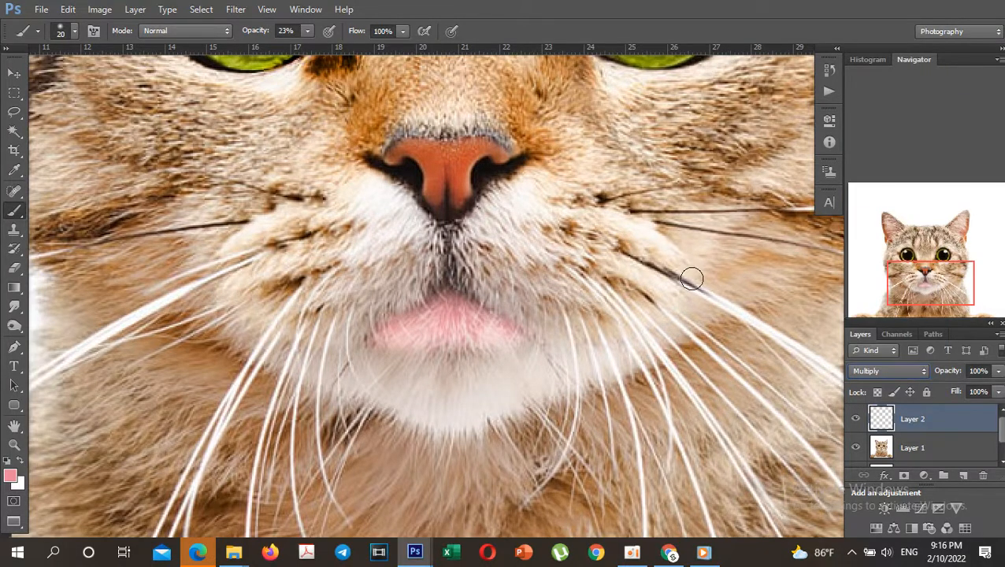
Step: Touch up the left corner of the lips with more pink on Layer 2
key(ctrl+0)
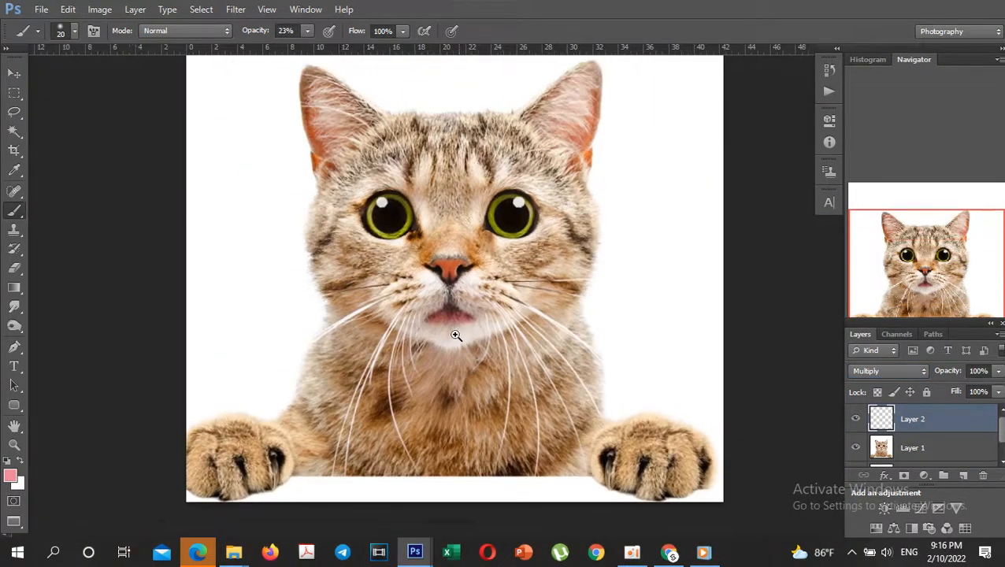
ctrl+click(456, 337)
ctrl+click(455, 337)
ctrl+click(456, 337)
ctrl+click(456, 337)
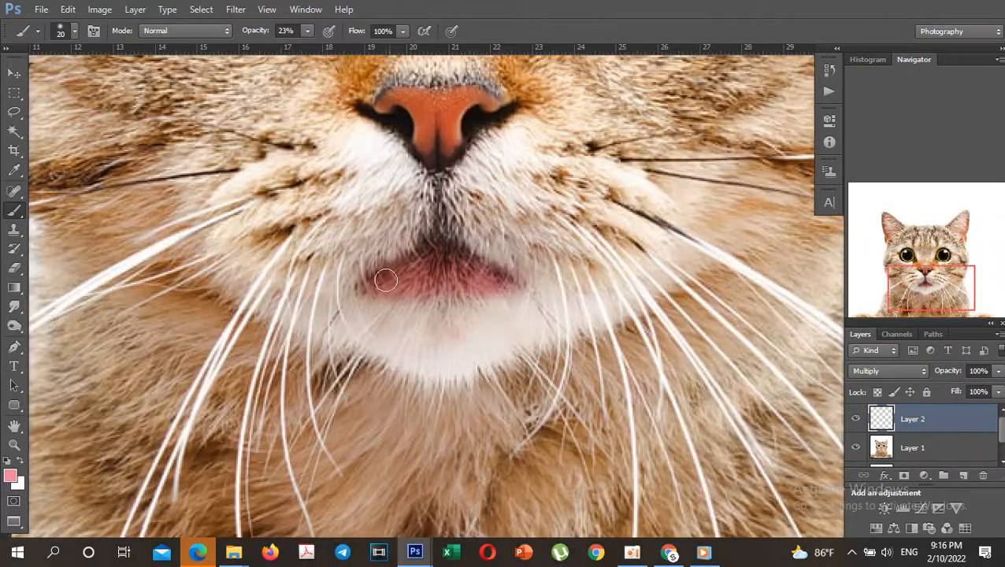
ctrl+click(426, 297)
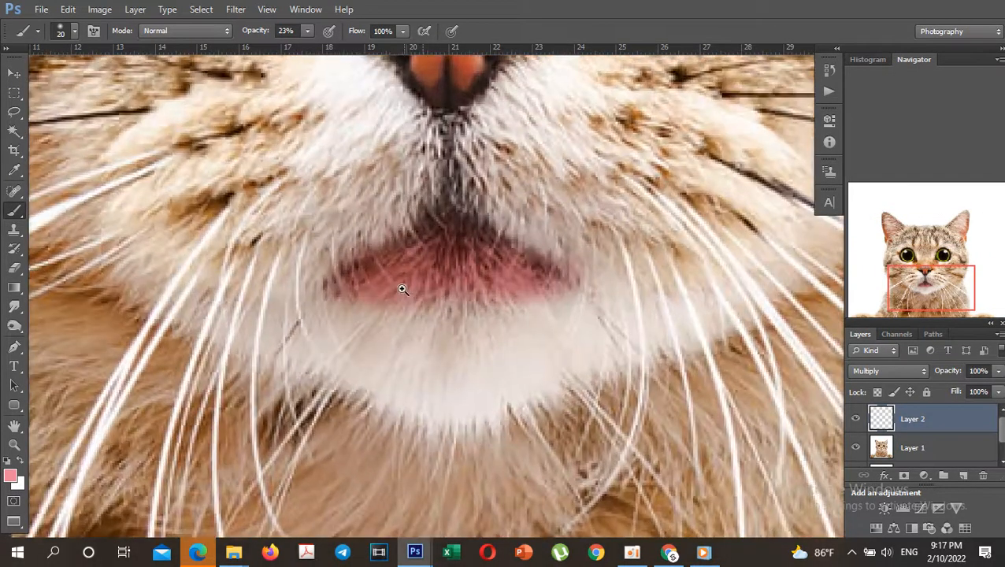
mouse_move(374, 292)
mouse_down()
mouse_move(453, 291)
mouse_move(460, 282)
mouse_move(418, 302)
mouse_move(370, 289)
mouse_move(533, 300)
mouse_move(554, 279)
mouse_move(503, 299)
mouse_move(471, 281)
mouse_move(458, 285)
mouse_move(527, 292)
mouse_move(436, 302)
mouse_move(363, 284)
mouse_up()
drag(363, 239, 371, 309)
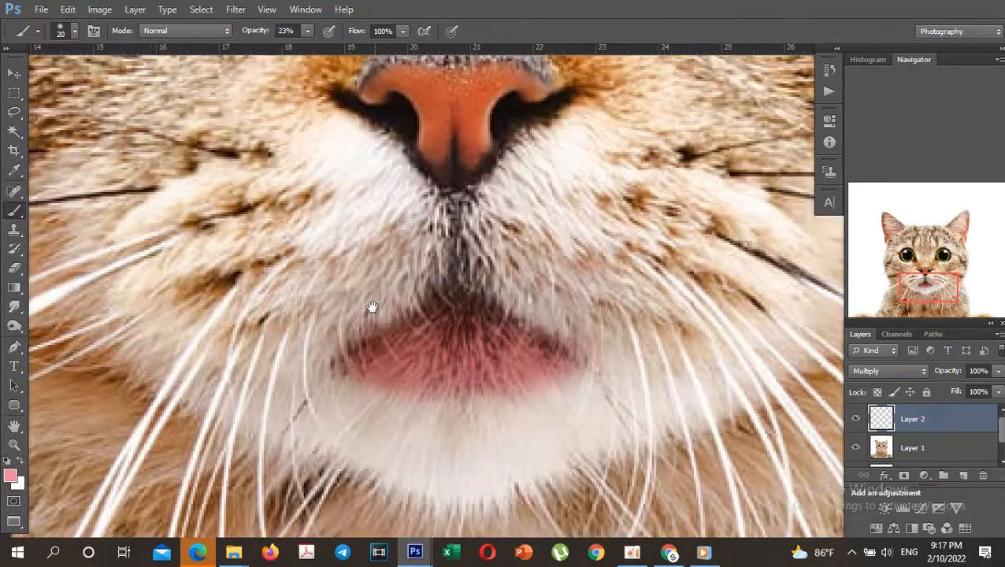
Step: Try the Normal blending mode on Layer 2 and test its layer opacity on the lip colour
ctrl+alt+click(403, 320)
ctrl+alt+click(452, 334)
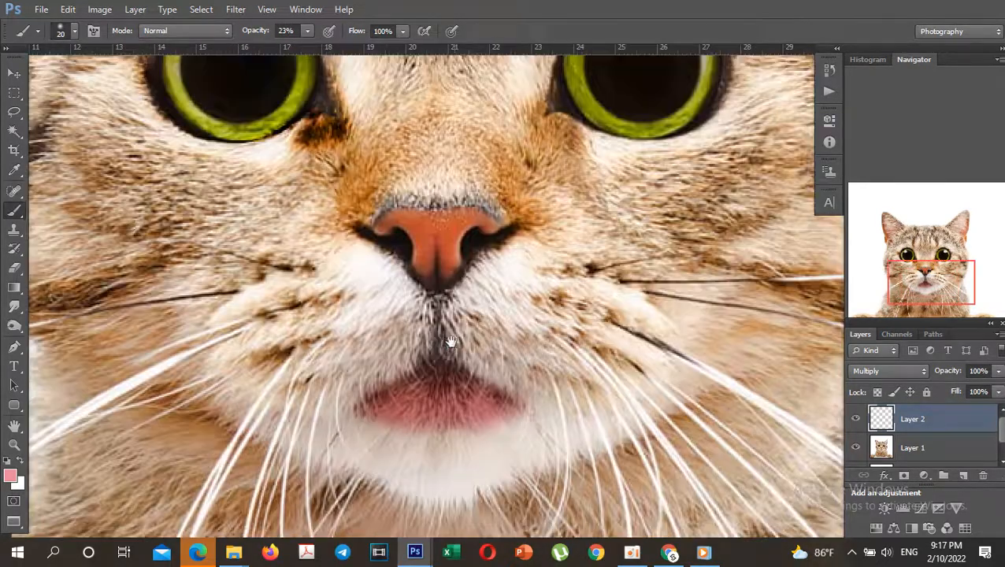
ctrl+alt+click(452, 337)
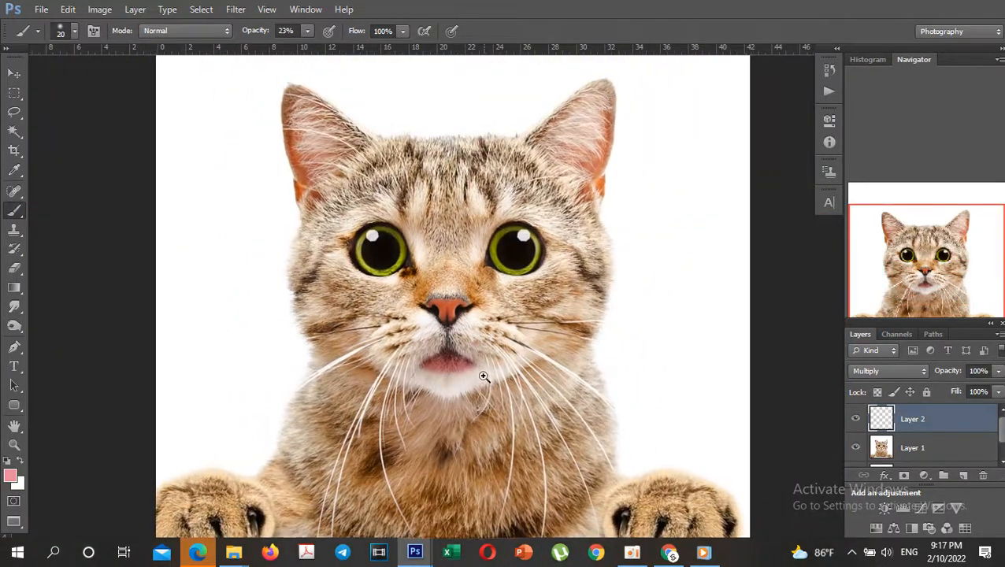
ctrl+click(480, 377)
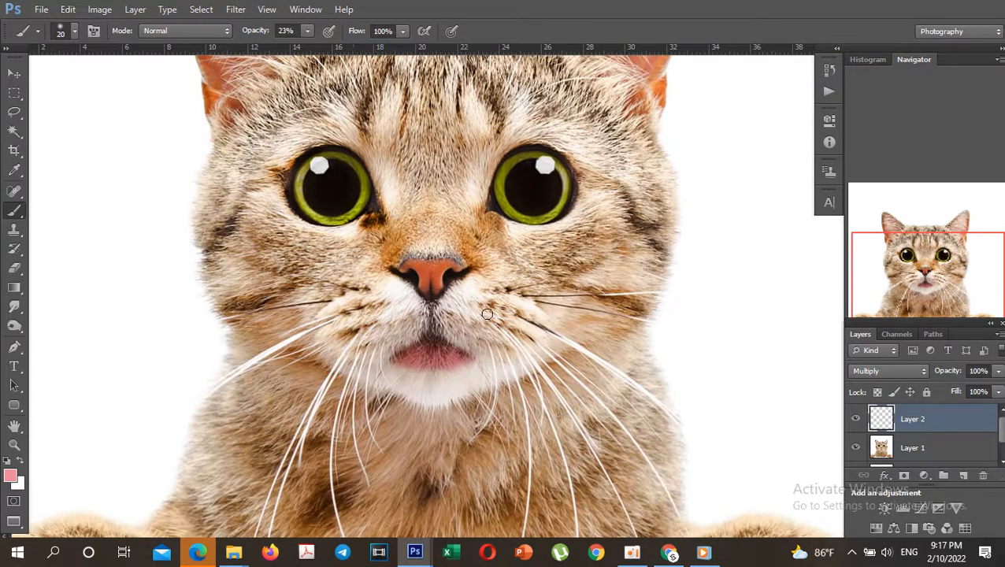
ctrl+click(447, 345)
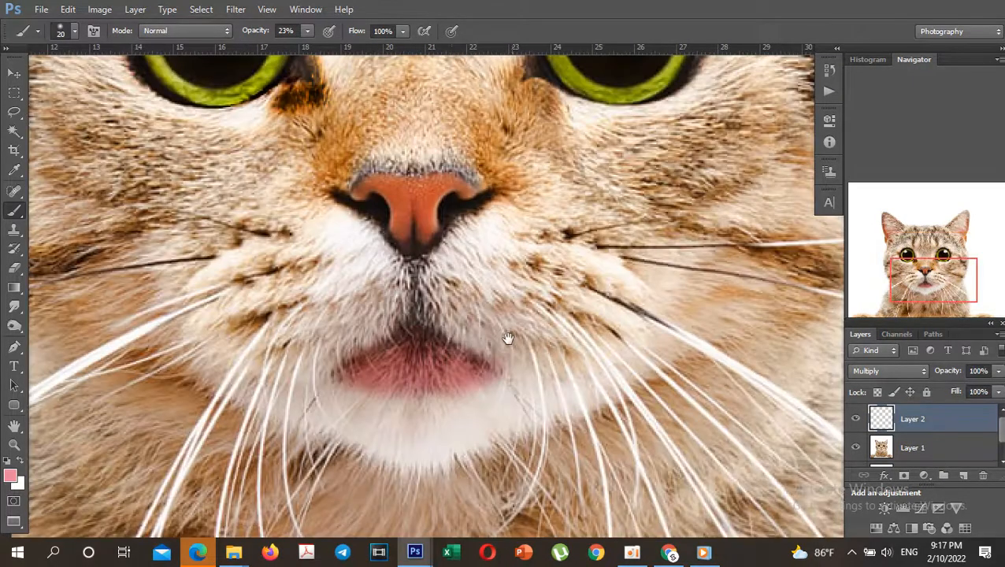
click(917, 370)
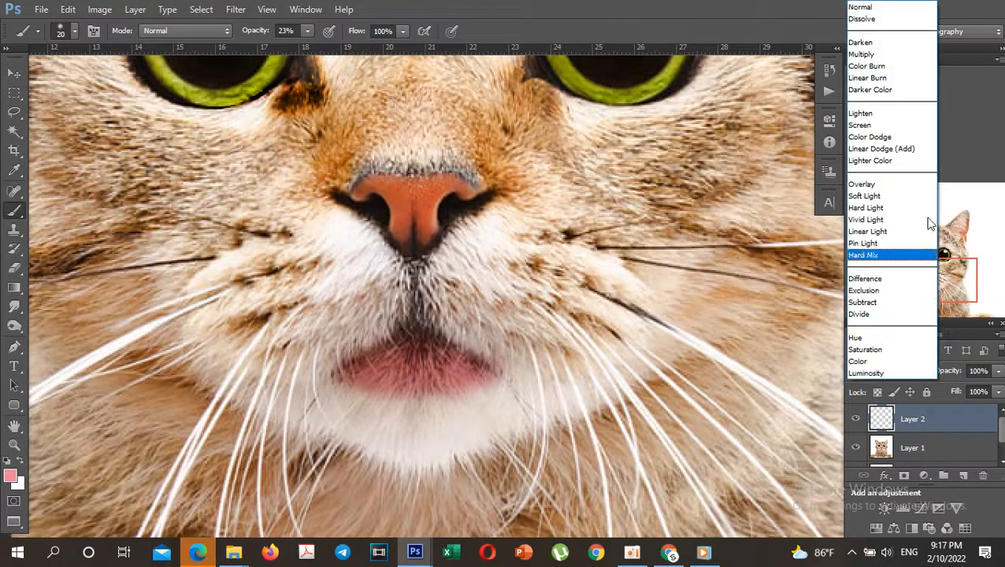
click(883, 13)
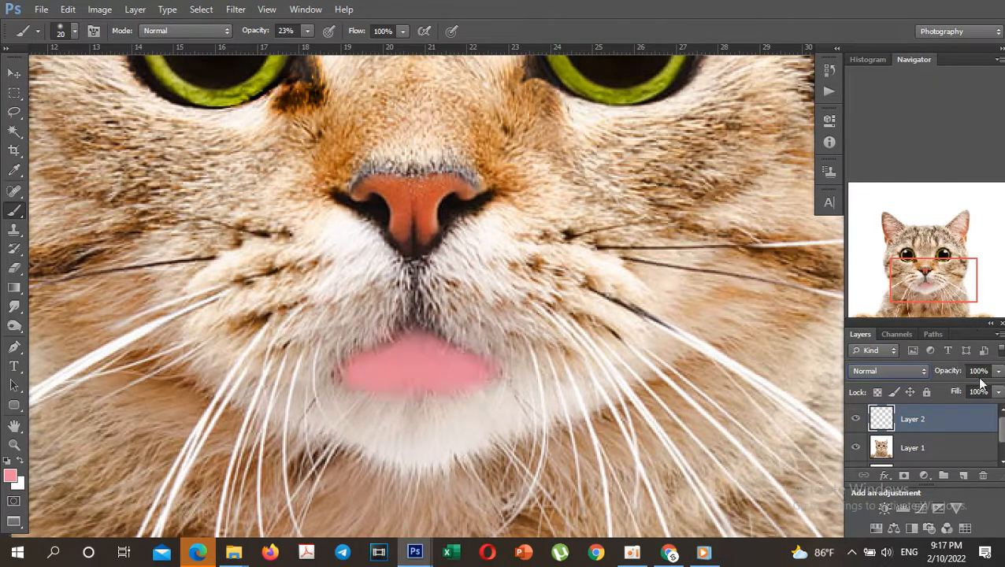
drag(997, 378, 972, 394)
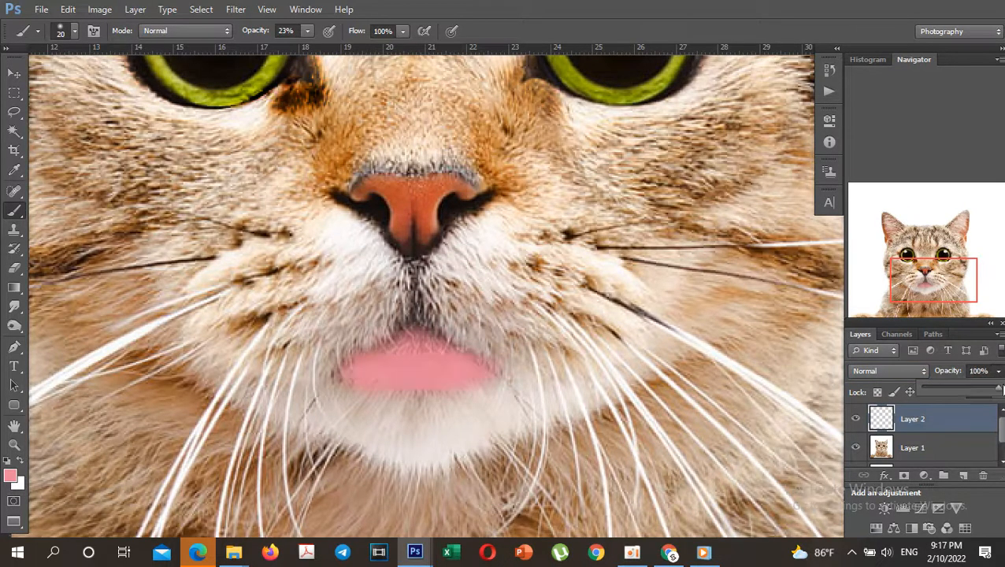
click(573, 352)
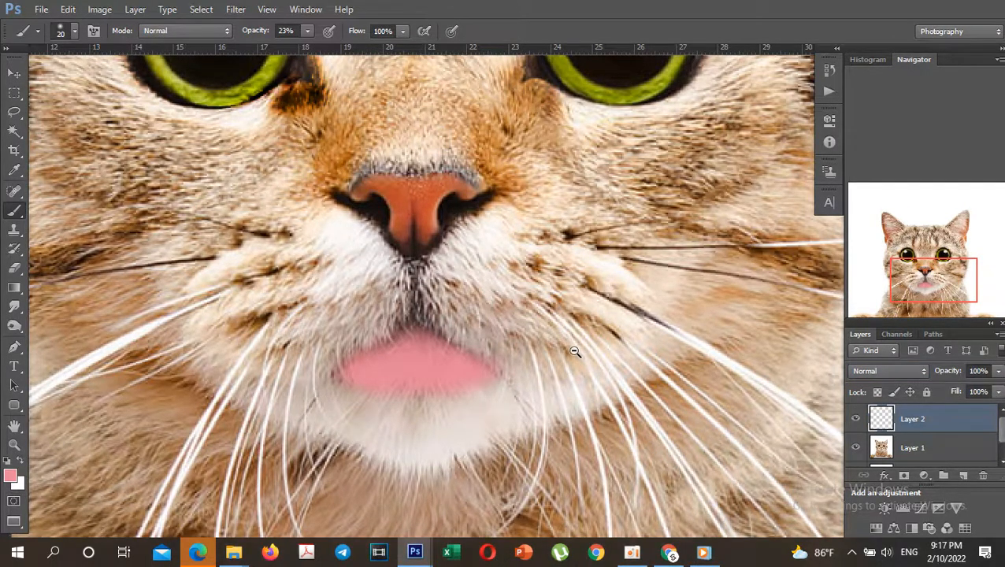
Step: Set Layer 2's blending mode to Multiply, keeping the layer at 100% opacity
scroll(570, 349, down, 2)
drag(618, 346, 631, 347)
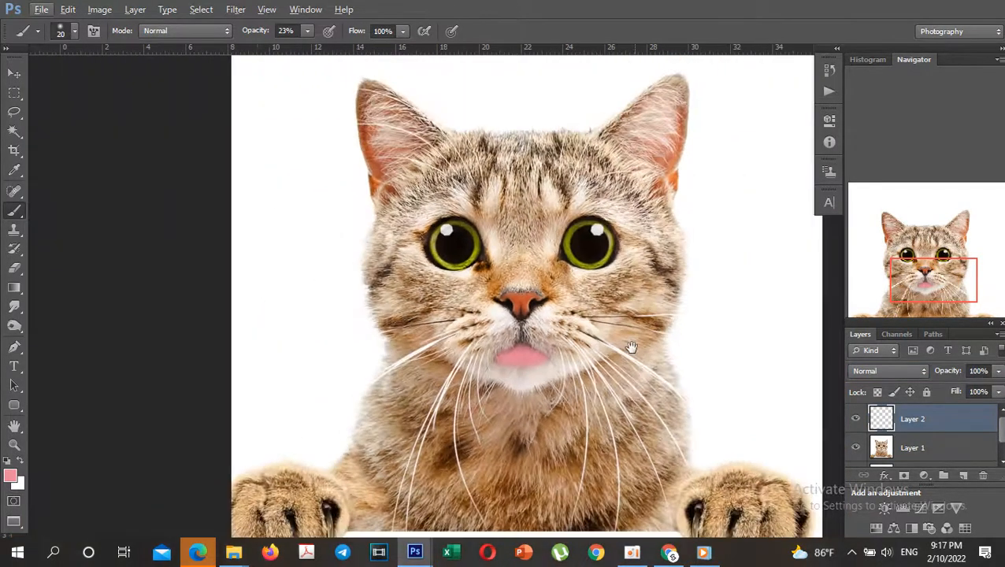
click(902, 374)
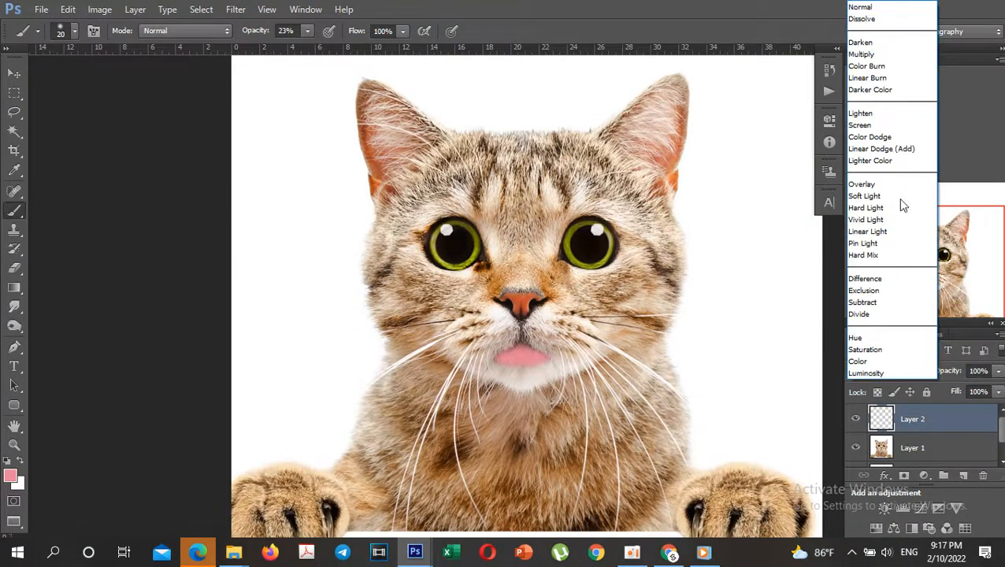
click(884, 55)
click(998, 372)
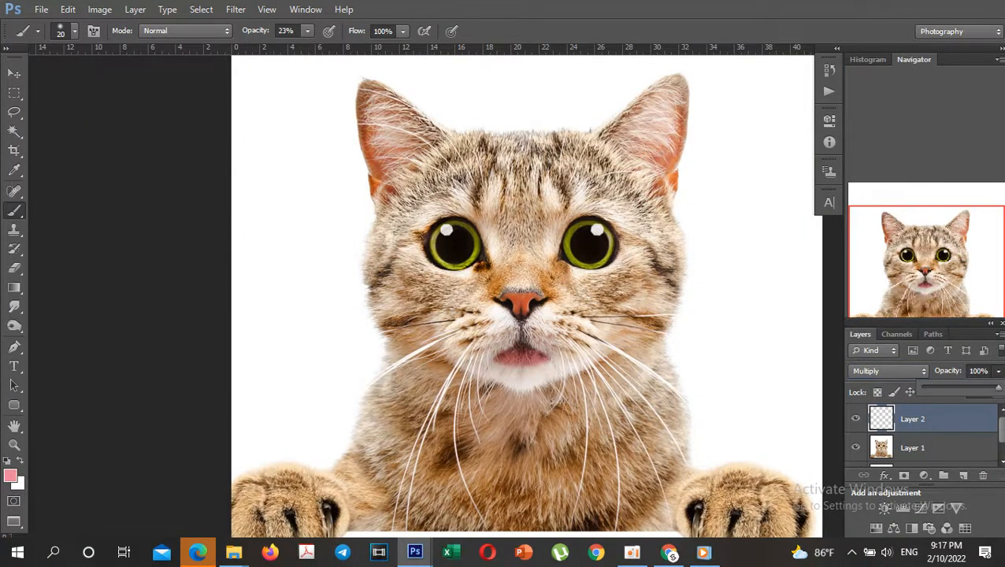
ctrl+click(540, 364)
ctrl+click(539, 363)
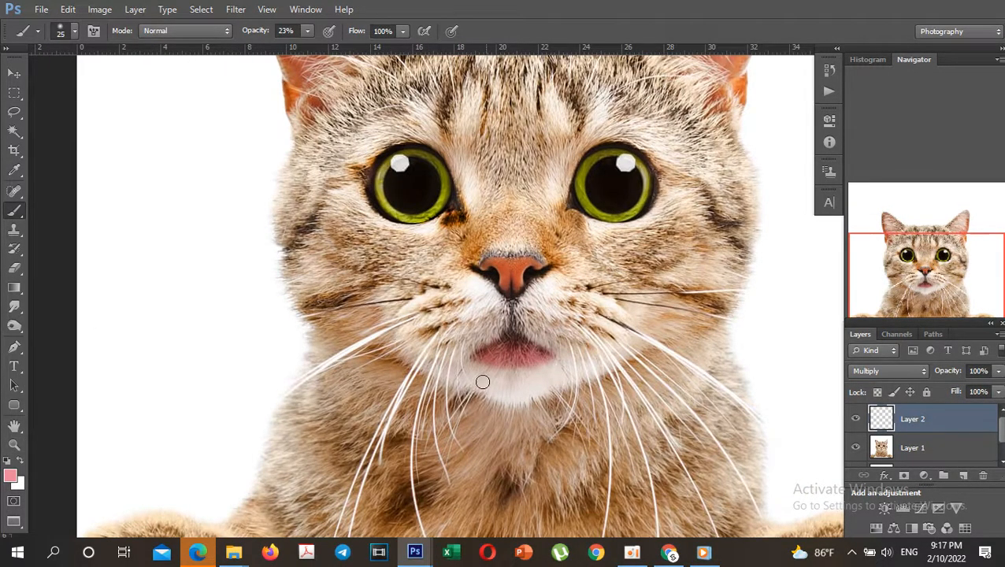
Step: Paint pink blush on both cheeks on Layer 2 with a large soft brush, starting at size 200 and 23% opacity
key(bracketright)
key(bracketright)
key(bracketright)
key(bracketright)
key(bracketright)
key(bracketright)
key(bracketright)
key(bracketright)
key(bracketright)
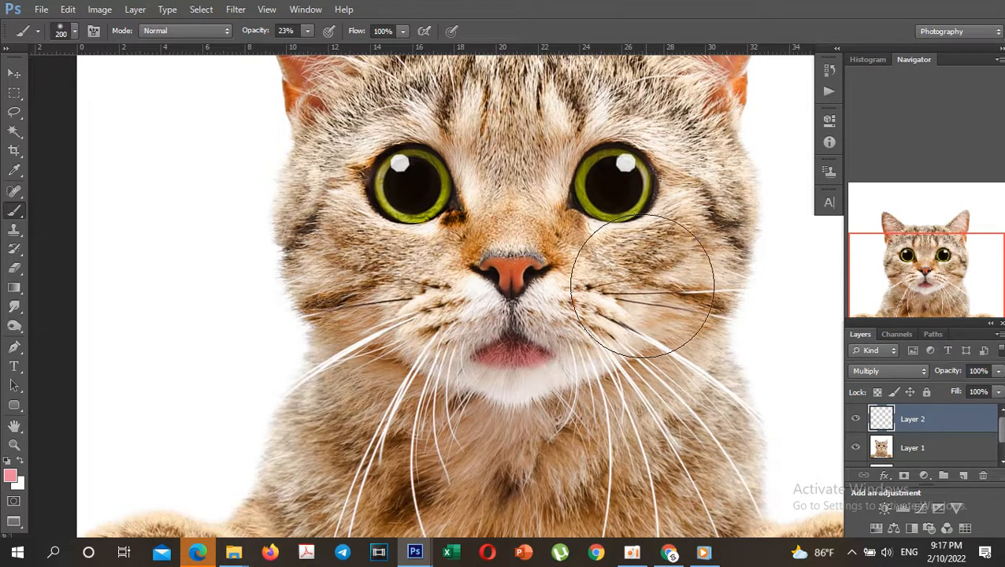
drag(643, 288, 655, 269)
key(bracketleft)
key(bracketleft)
mouse_move(409, 284)
mouse_down()
mouse_move(343, 281)
mouse_move(406, 291)
mouse_move(322, 249)
mouse_move(386, 284)
mouse_move(423, 288)
mouse_move(320, 257)
mouse_up()
key(bracketright)
Step: Set the foreground colour to bright red #f90335 and raise the brush opacity to 83%
ctrl+click(541, 343)
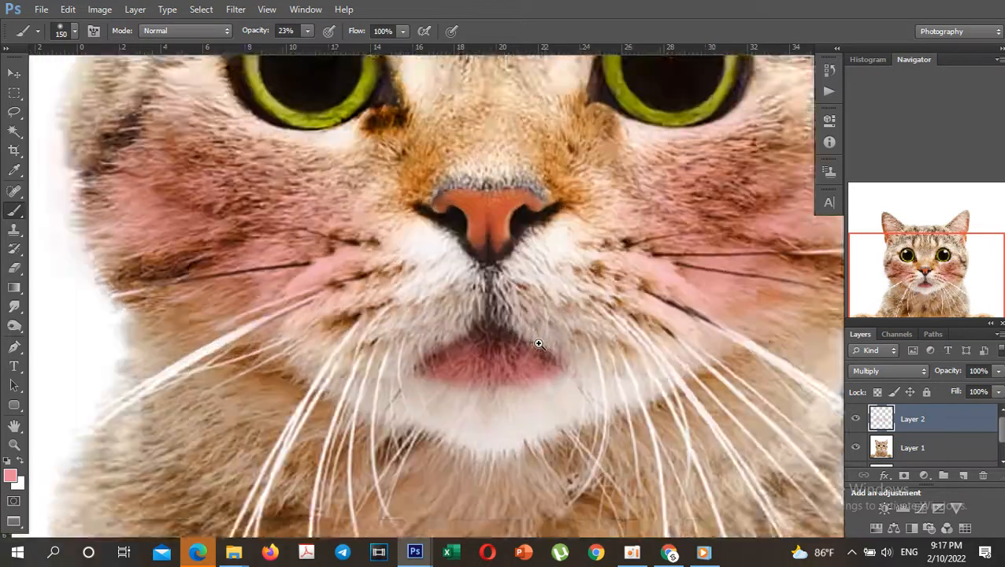
click(10, 474)
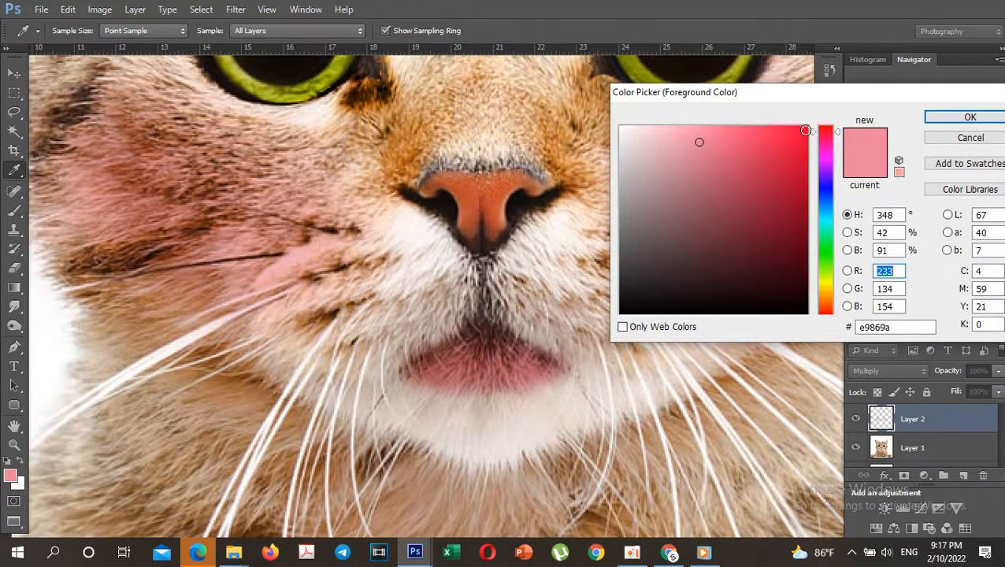
click(804, 131)
key(Return)
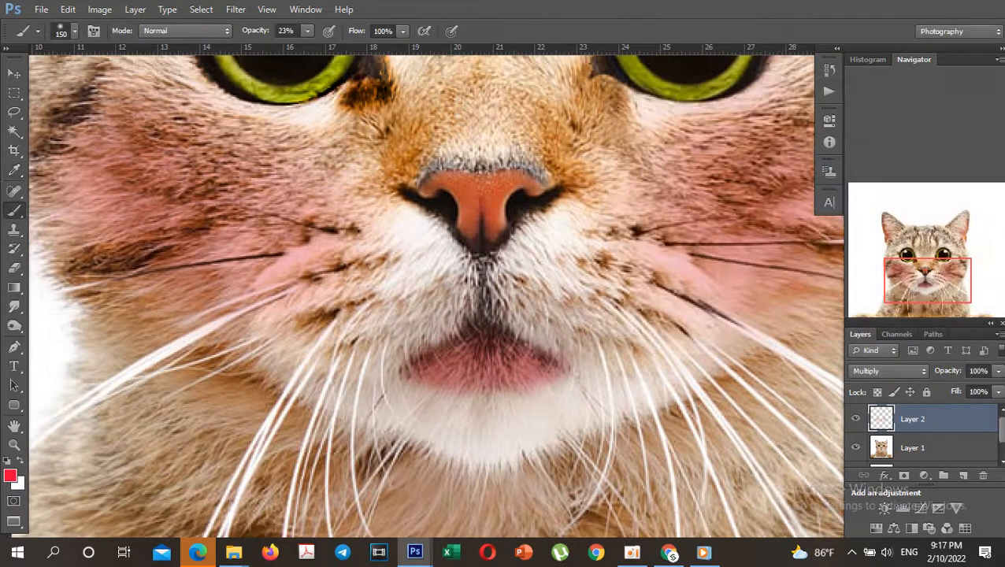
click(308, 33)
drag(330, 51, 354, 49)
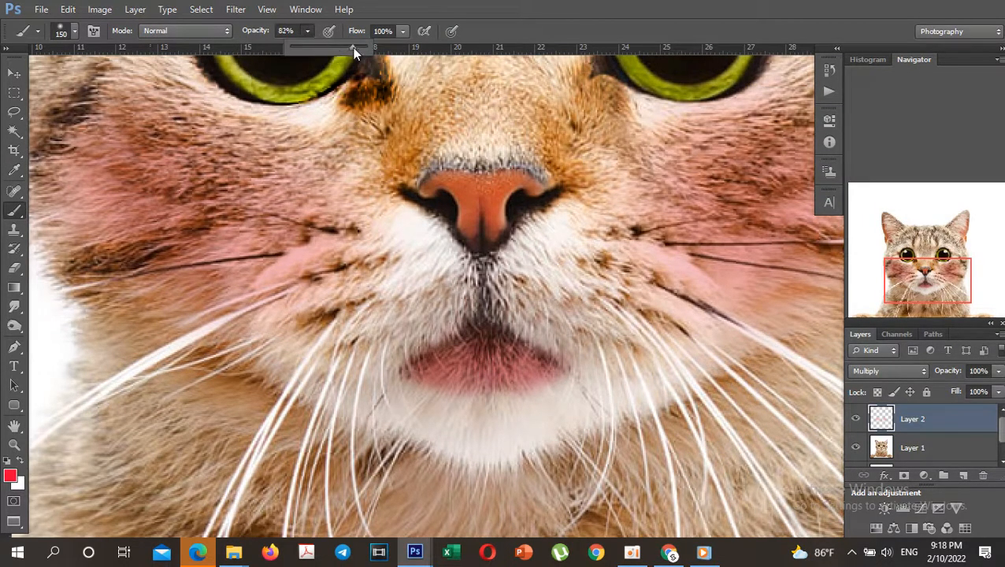
Step: Reduce the brush size and paint the cat's lips bright red on Layer 2
key(bracketleft)
key(bracketleft)
key(bracketleft)
key(bracketleft)
key(bracketleft)
key(bracketleft)
key(bracketleft)
key(bracketleft)
key(bracketleft)
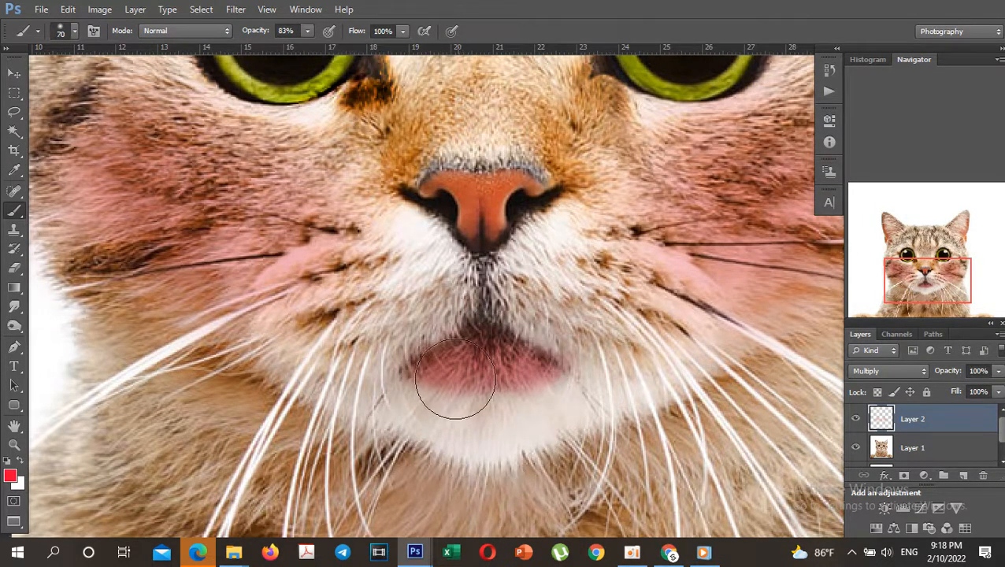
click(437, 372)
mouse_move(437, 371)
mouse_down()
mouse_move(545, 368)
mouse_move(490, 339)
mouse_move(448, 359)
mouse_up()
key(bracketleft)
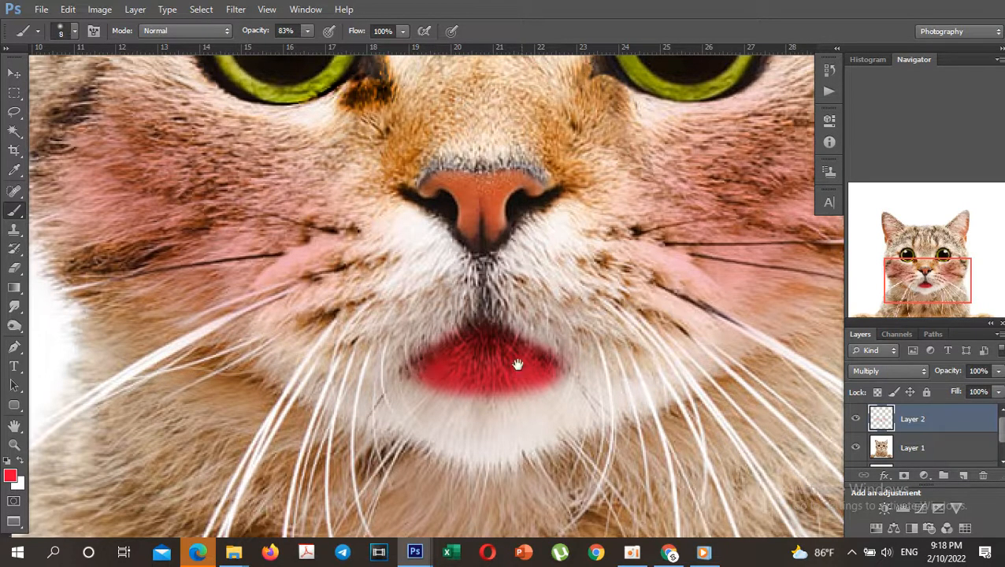
scroll(508, 356, down, 2)
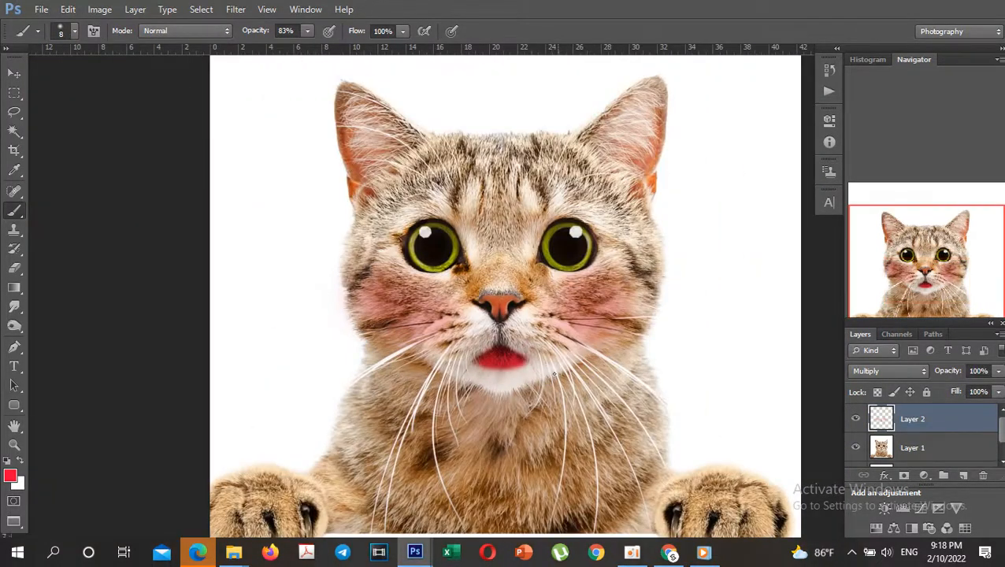
Step: Extend the red with a small brush to shape a fuller upper lip reaching both mouth corners
scroll(513, 369, up, 3)
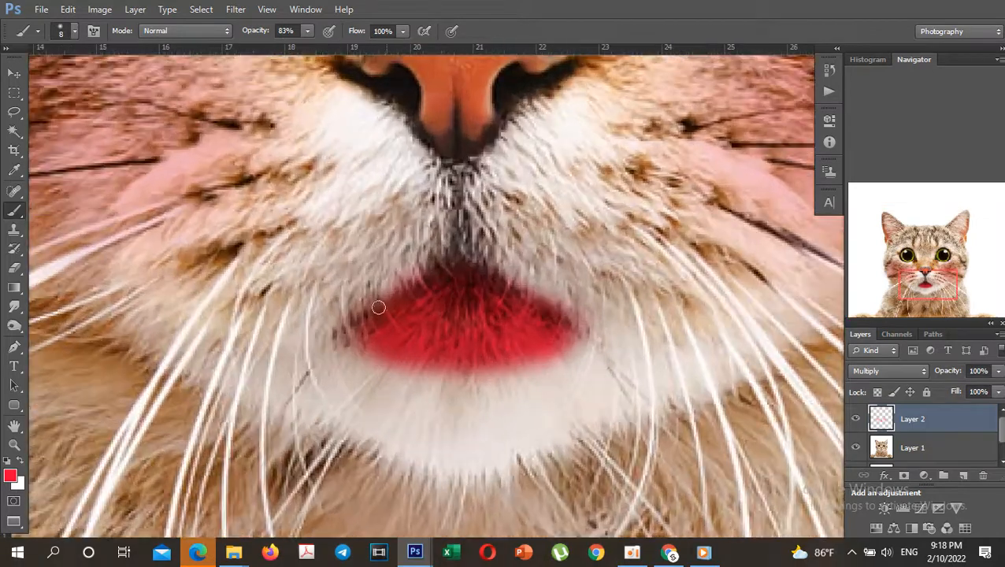
key(bracketright)
mouse_move(343, 320)
mouse_down()
mouse_move(417, 254)
mouse_move(472, 272)
mouse_move(504, 252)
mouse_move(584, 318)
mouse_move(564, 328)
mouse_move(576, 306)
mouse_move(592, 321)
mouse_move(487, 354)
mouse_move(394, 345)
mouse_move(339, 322)
mouse_move(435, 297)
mouse_up()
key(bracketleft)
key(bracketleft)
scroll(435, 303, down, 4)
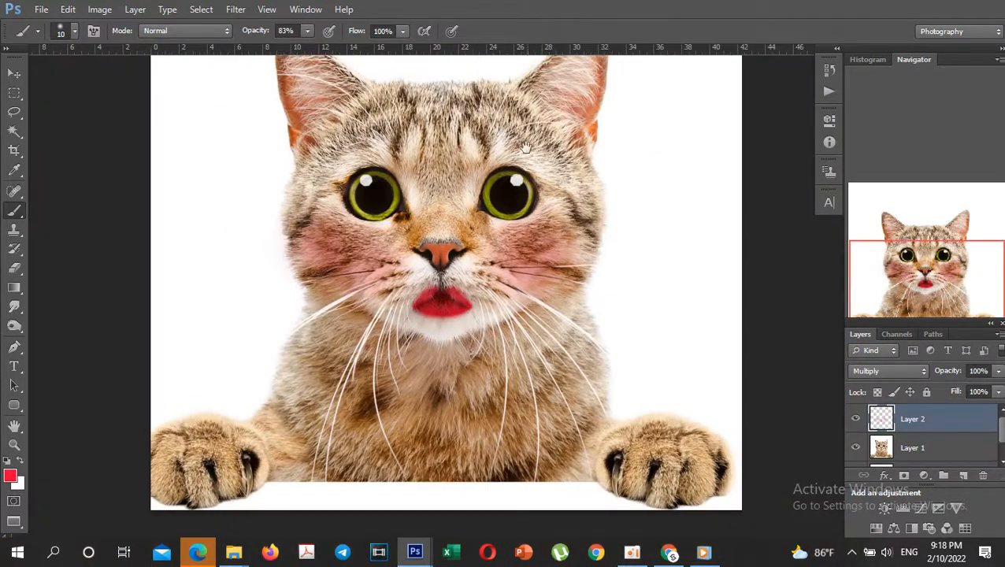
Step: Examine the blush and the red lips on the whole cat portrait
drag(526, 148, 540, 246)
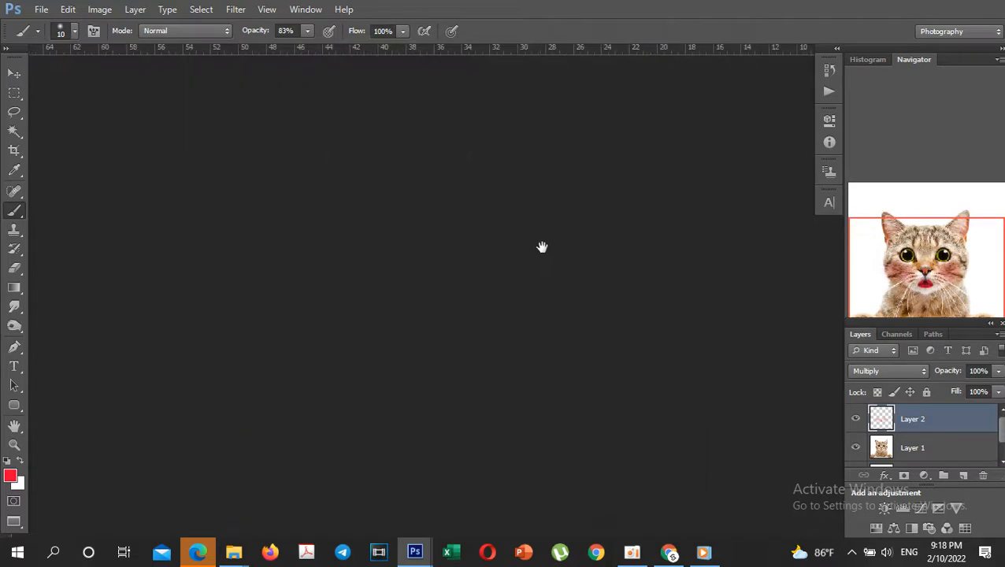
scroll(458, 228, down, 1)
drag(619, 446, 247, 258)
drag(755, 489, 603, 381)
drag(321, 283, 373, 283)
scroll(374, 283, up, 2)
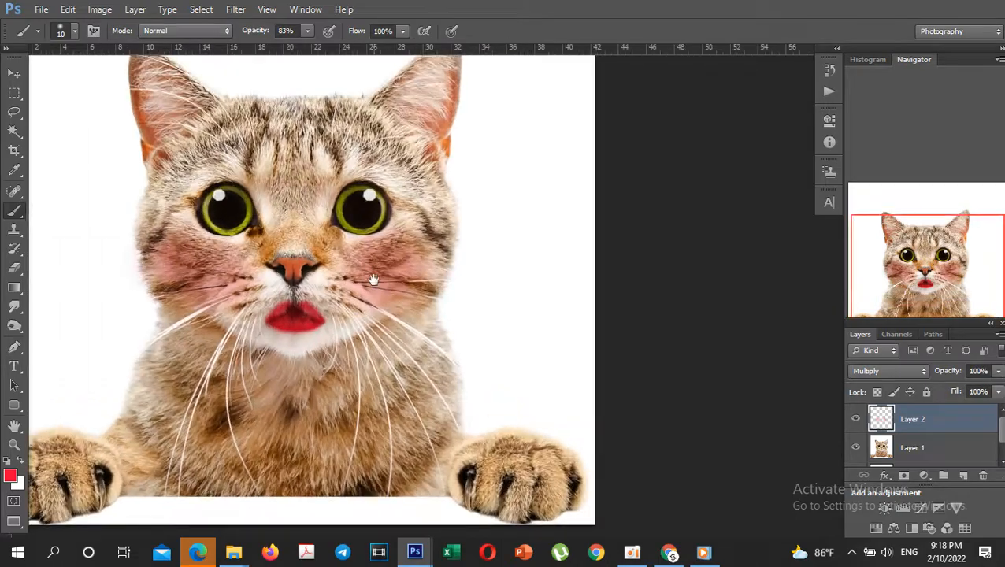
scroll(350, 241, up, 1)
drag(351, 268, 462, 316)
Step: Duplicate Layer 1 and burn the lip outline and centre crease on the copy, using Midtones at 77% exposure
ctrl+click(386, 376)
mouse_move(400, 414)
mouse_down()
mouse_move(444, 338)
mouse_move(442, 319)
mouse_up()
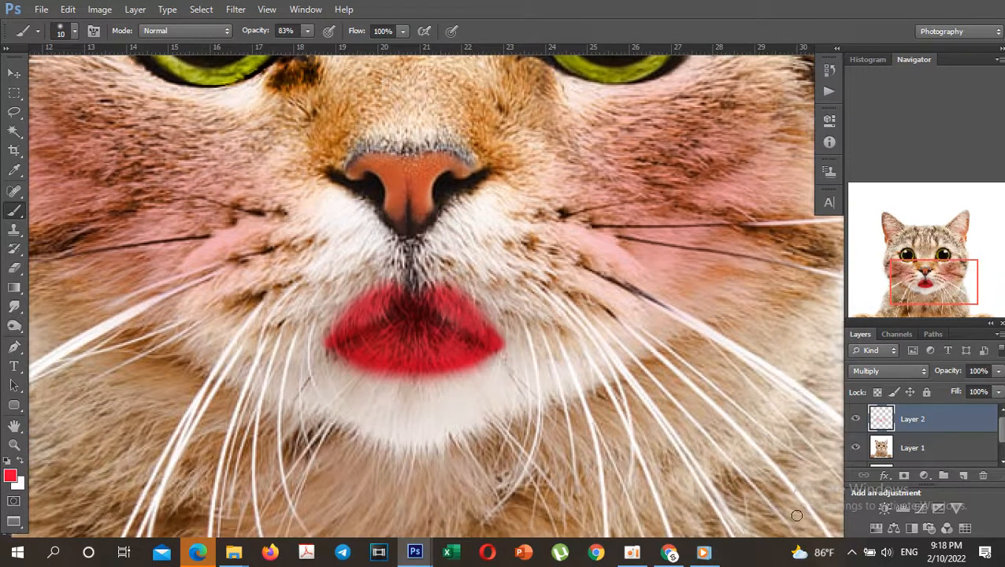
click(937, 448)
key(ctrl+j)
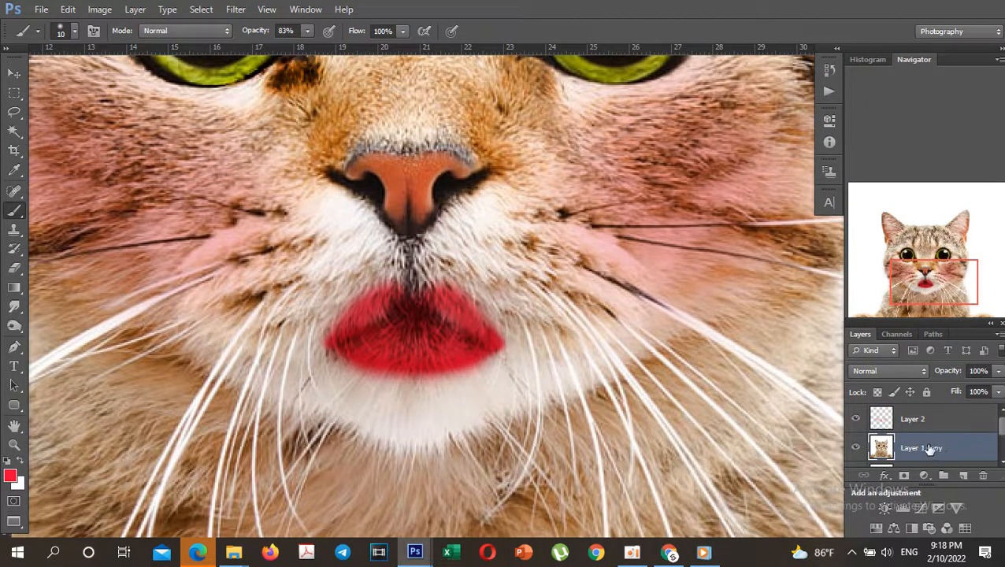
click(12, 329)
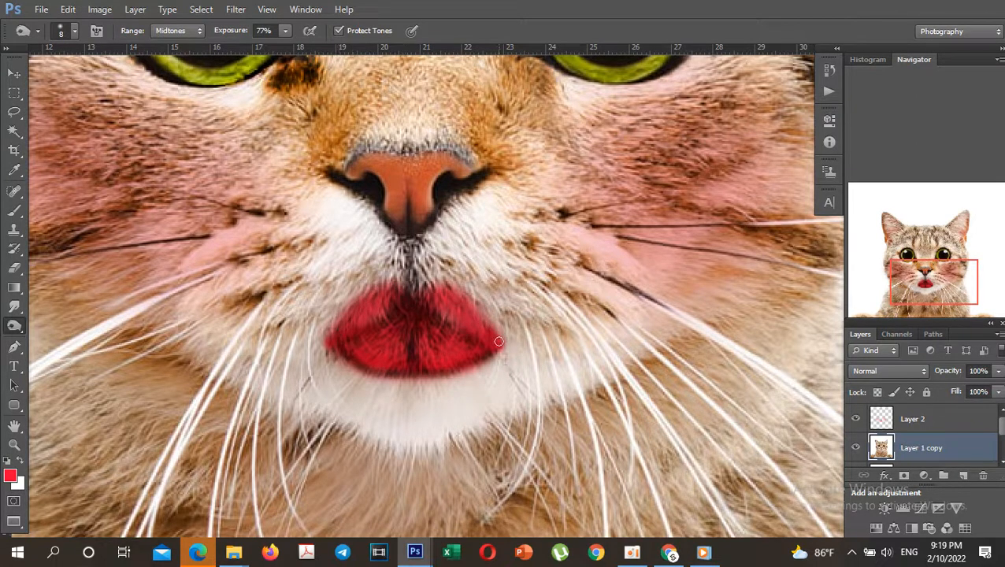
mouse_move(472, 296)
mouse_down()
mouse_move(442, 278)
mouse_move(491, 329)
mouse_move(418, 308)
mouse_up()
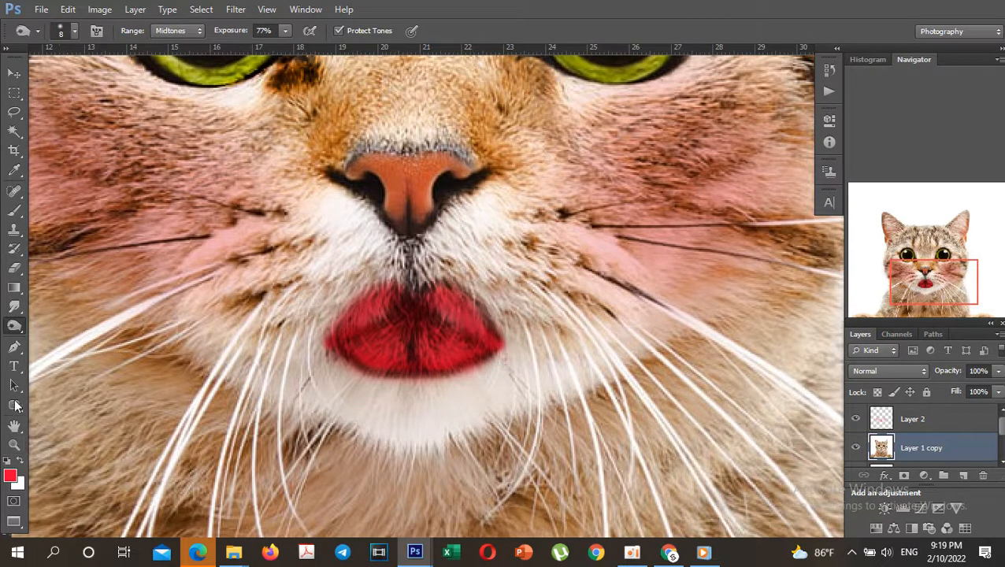
Step: Dodge highlights onto the upper and lower lips on Layer 1 copy, using the Highlights range at 68% exposure
right_click(15, 326)
click(49, 326)
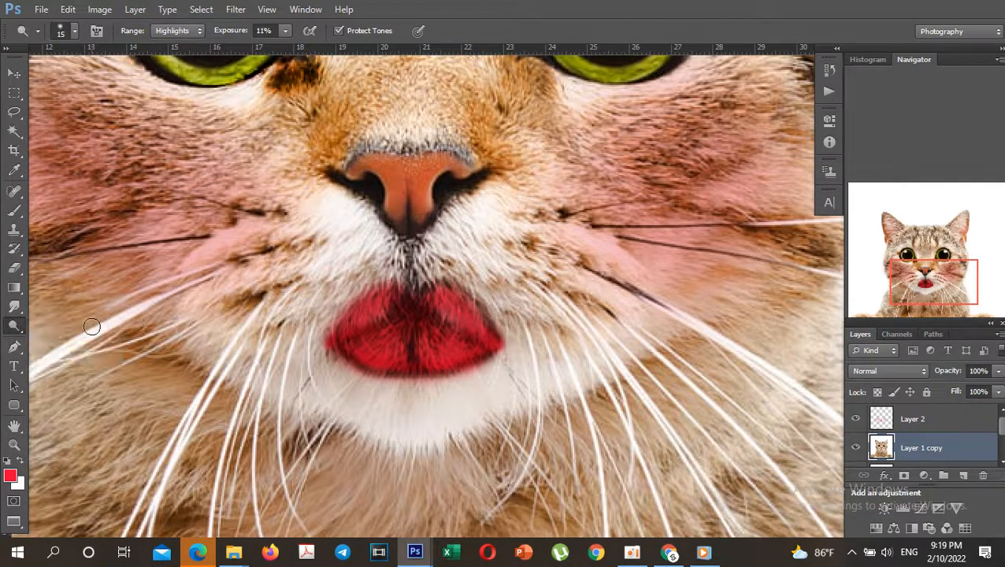
click(285, 31)
drag(283, 47, 329, 48)
mouse_move(386, 374)
mouse_down()
mouse_move(382, 342)
mouse_move(381, 361)
mouse_move(427, 349)
mouse_move(431, 361)
mouse_move(435, 347)
mouse_move(449, 355)
mouse_move(441, 334)
mouse_move(453, 350)
mouse_move(387, 331)
mouse_move(361, 317)
mouse_move(367, 310)
mouse_move(423, 310)
mouse_move(443, 298)
mouse_move(478, 370)
mouse_up()
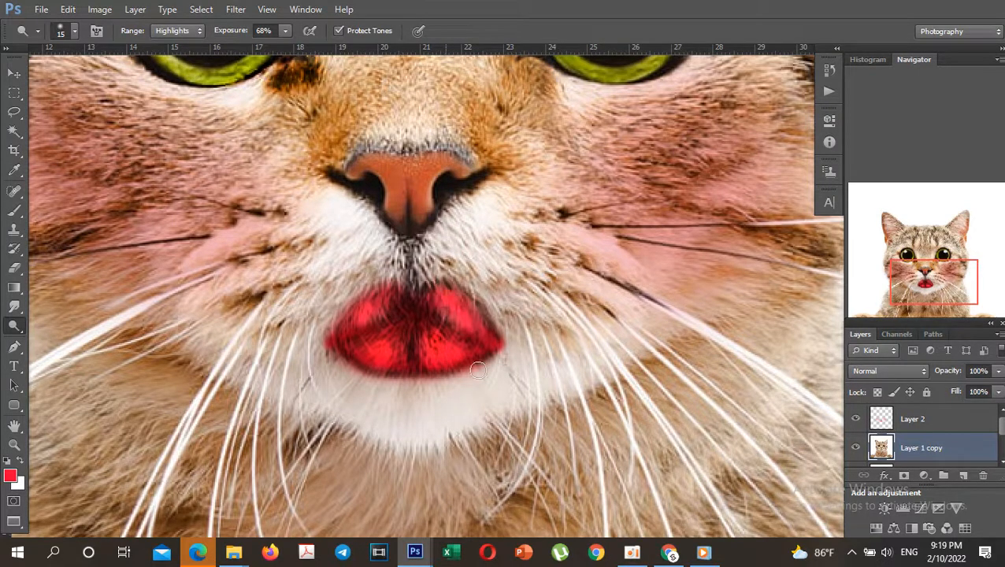
mouse_move(412, 300)
mouse_down()
mouse_move(346, 332)
mouse_move(384, 374)
mouse_up()
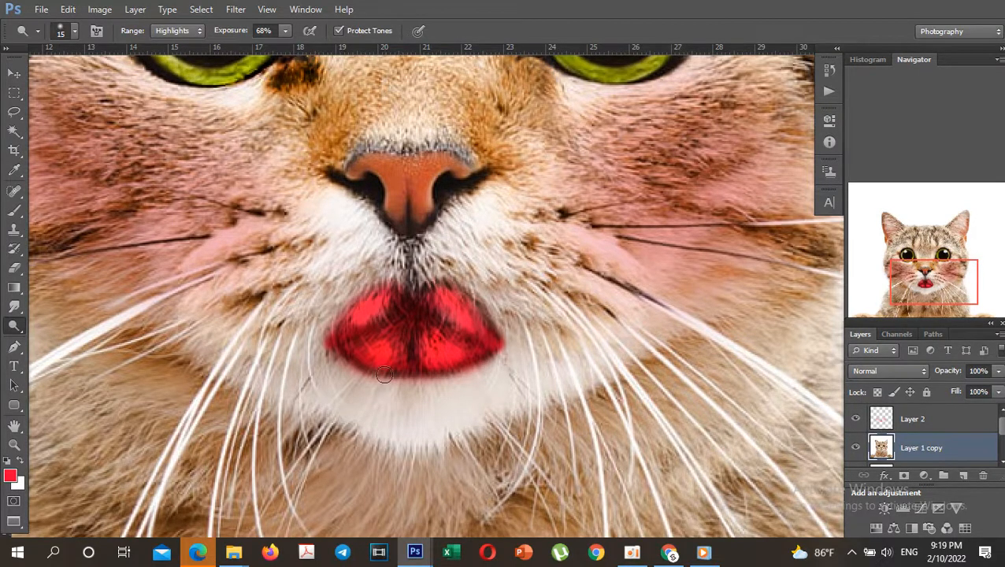
alt+click(508, 337)
alt+click(509, 339)
alt+click(508, 340)
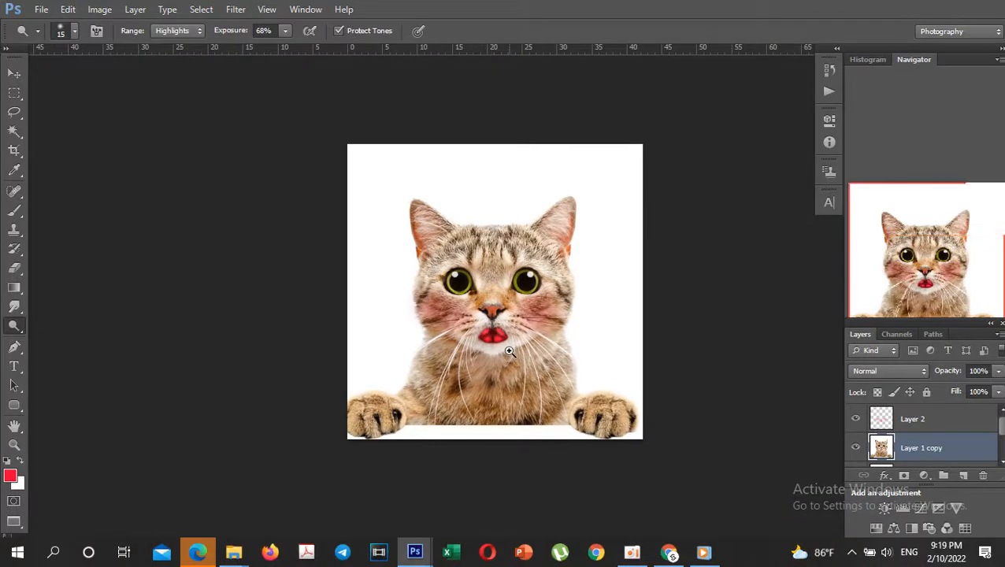
Step: Lower the Dodge exposure to 26% and soften in more highlights on the lips
ctrl+click(509, 351)
ctrl+click(509, 351)
ctrl+click(509, 352)
ctrl+click(509, 351)
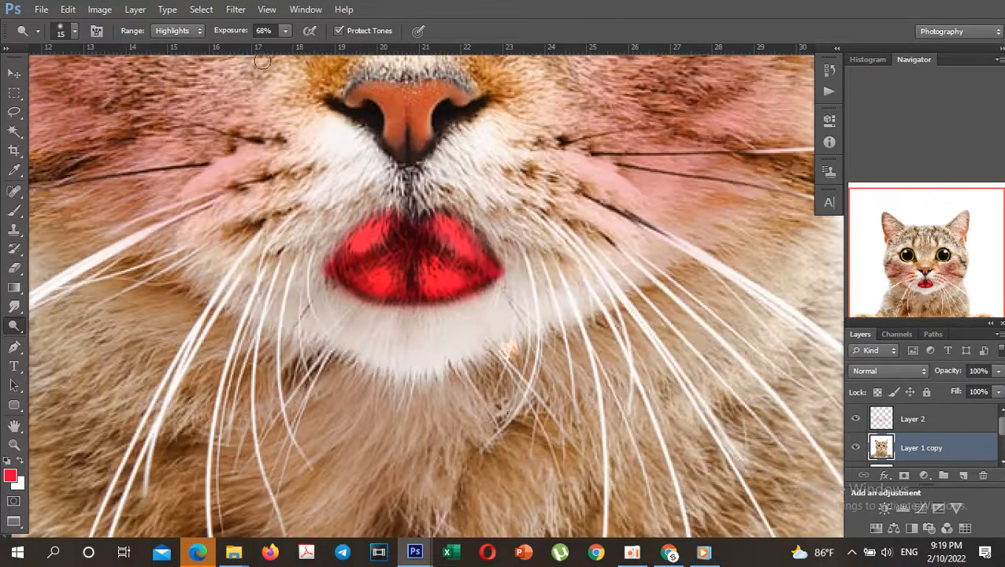
click(285, 30)
drag(256, 53, 254, 53)
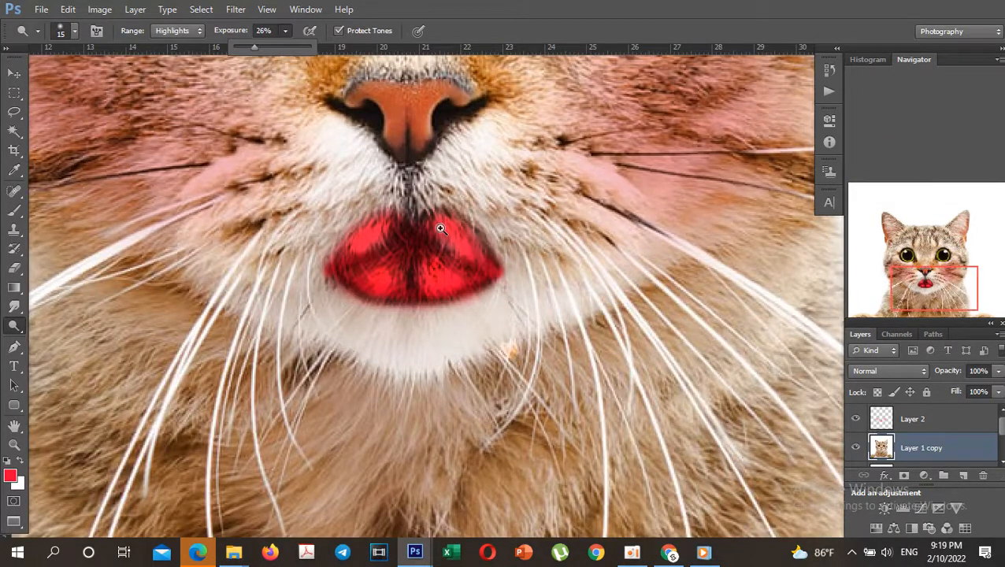
click(439, 228)
scroll(439, 228, up, 1)
mouse_move(366, 314)
mouse_down()
mouse_move(373, 280)
mouse_move(372, 310)
mouse_move(392, 274)
mouse_move(418, 308)
mouse_move(410, 277)
mouse_move(427, 269)
mouse_move(488, 300)
mouse_move(452, 276)
mouse_move(373, 266)
mouse_up()
key(space)
scroll(490, 241, down, 5)
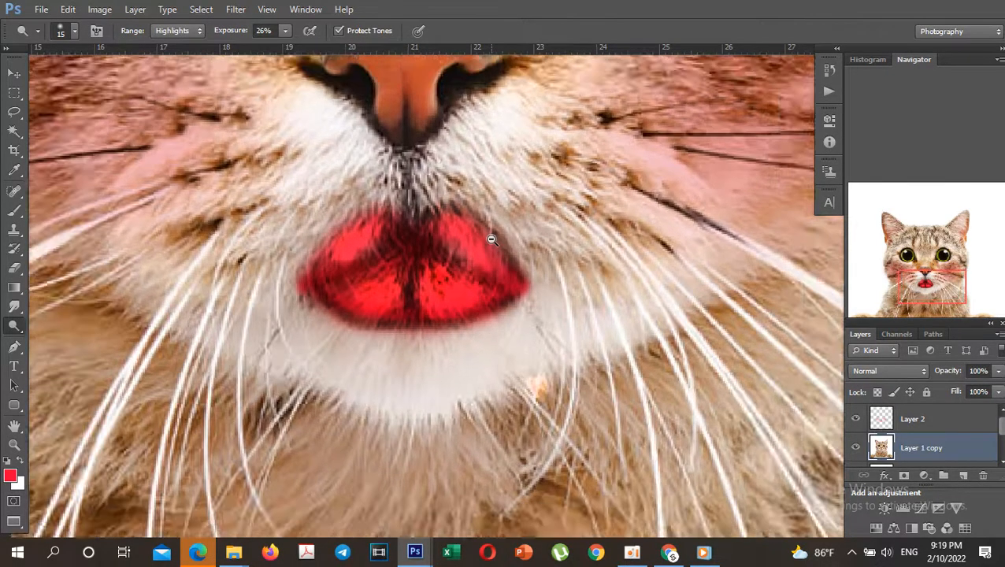
scroll(480, 340, down, 2)
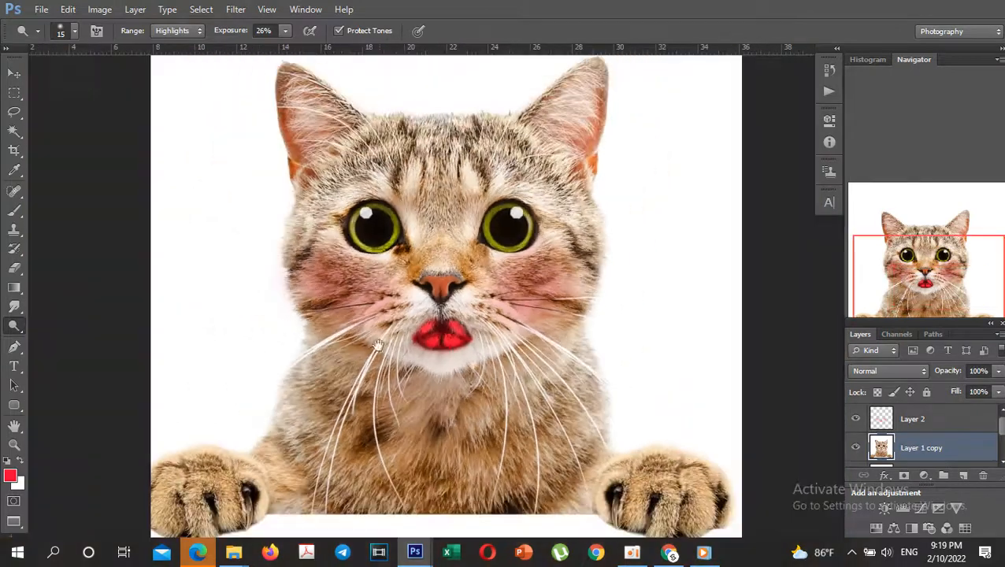
Step: Set the foreground colour to near-black #020000 and brush a size 15 beauty mark below the right corner of the lips
scroll(605, 329, up, 2)
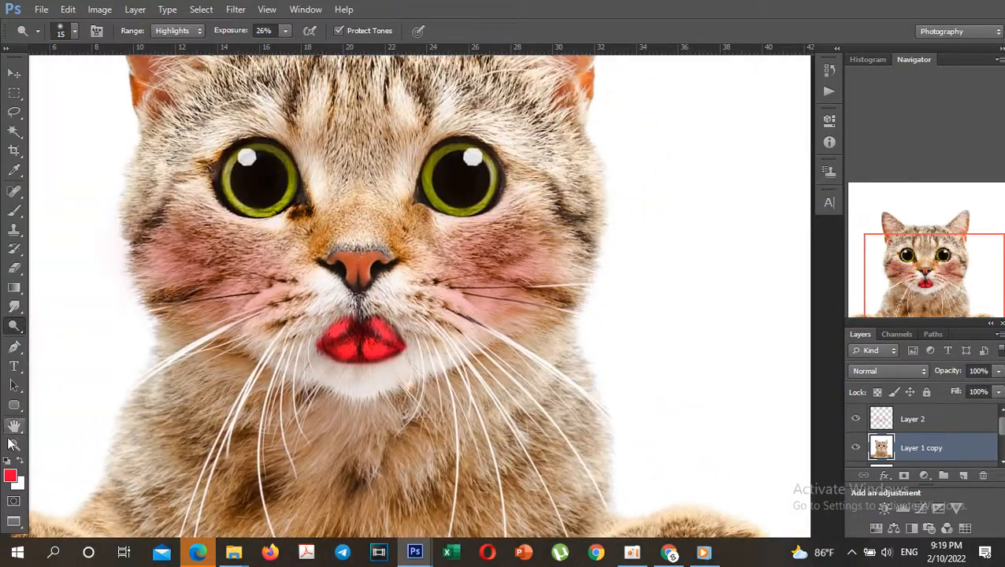
click(10, 476)
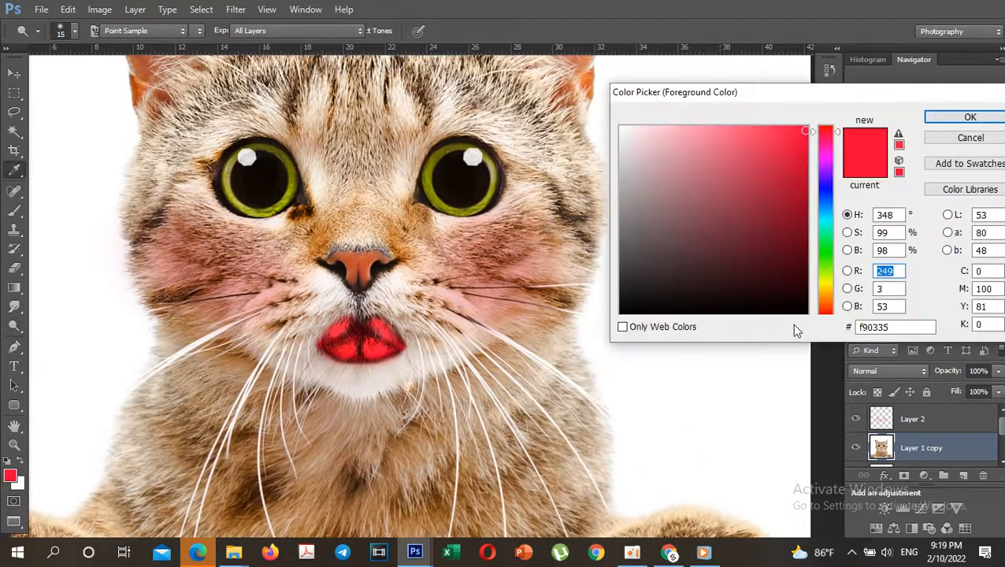
text(1)
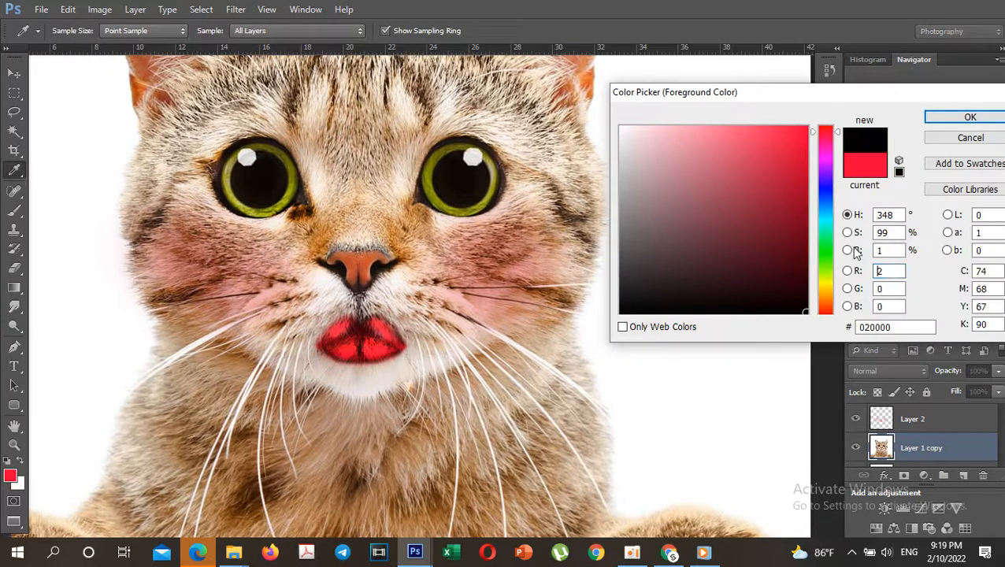
click(937, 116)
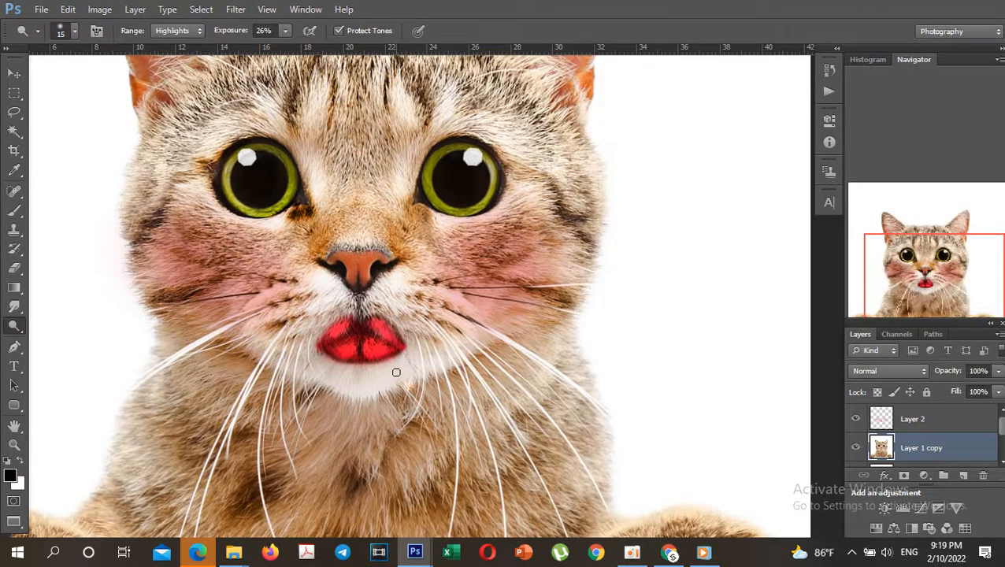
key(x)
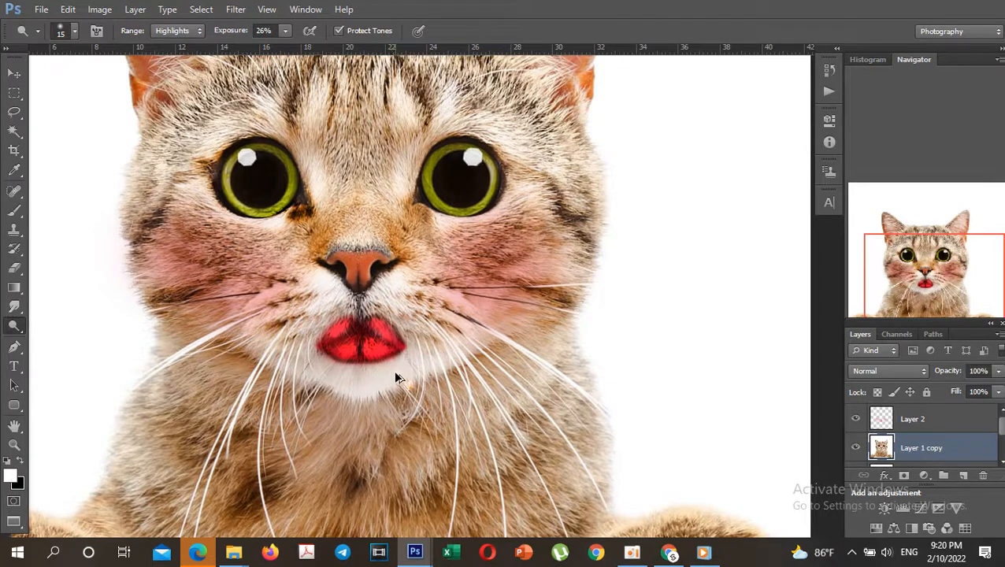
key(b)
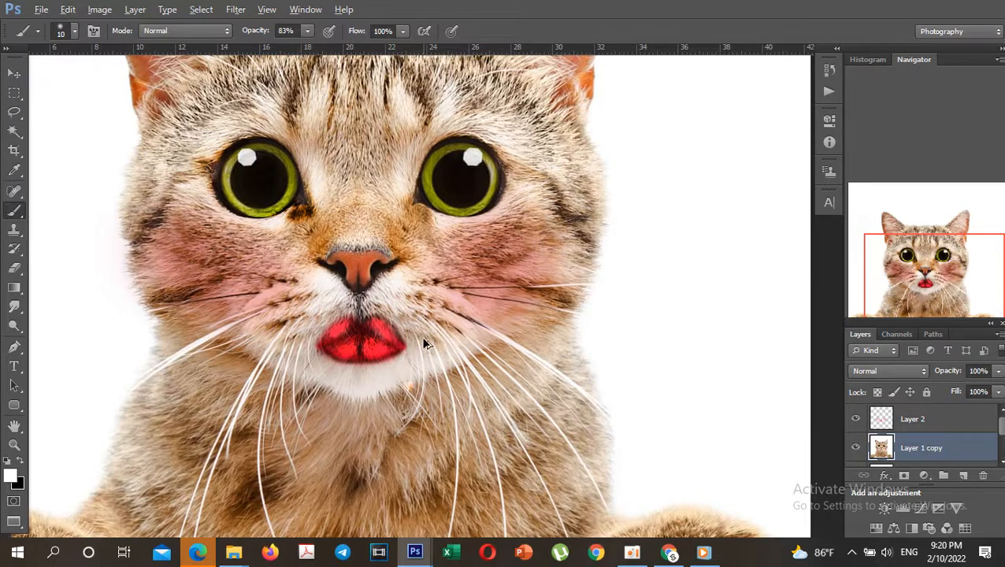
scroll(404, 377, up, 1)
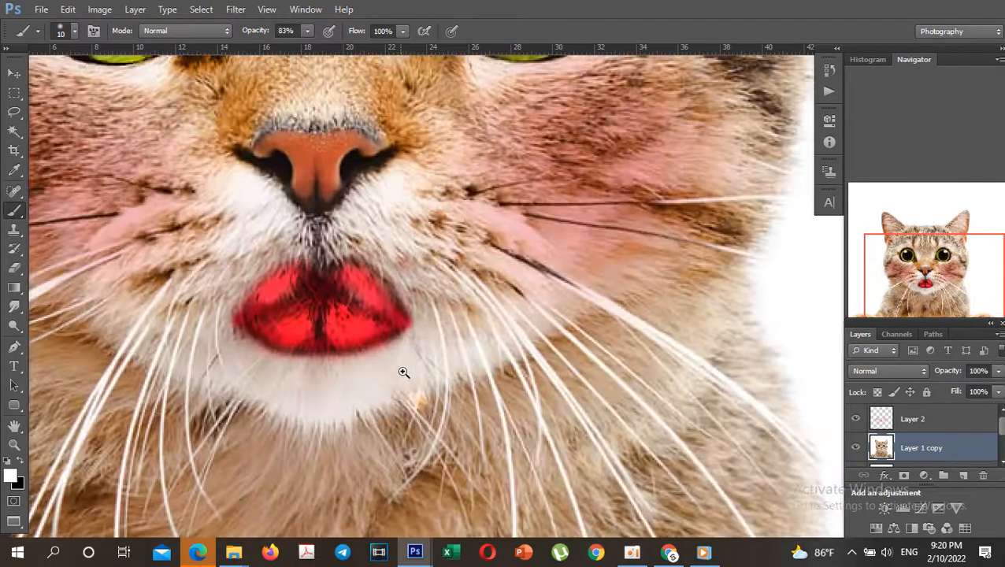
key(x)
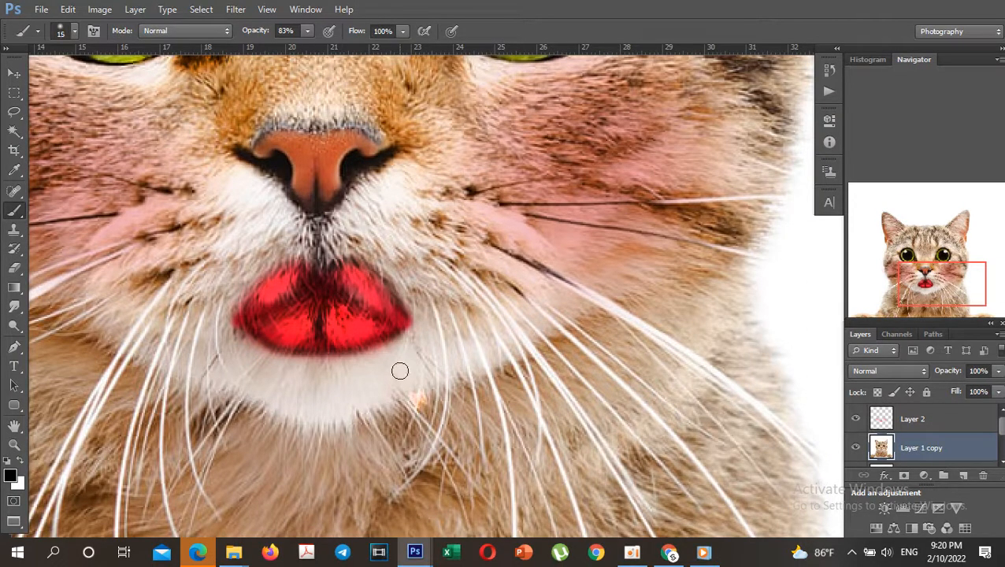
click(409, 374)
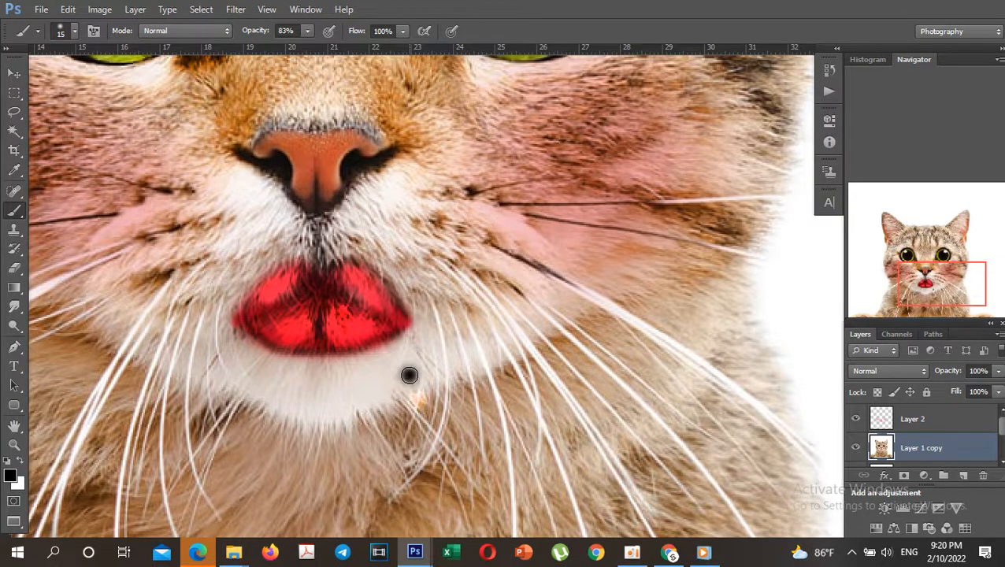
Step: Create a new empty layer directly above Layer 1 copy for painting around the eyes
scroll(611, 305, down, 3)
scroll(606, 311, down, 2)
scroll(593, 323, up, 4)
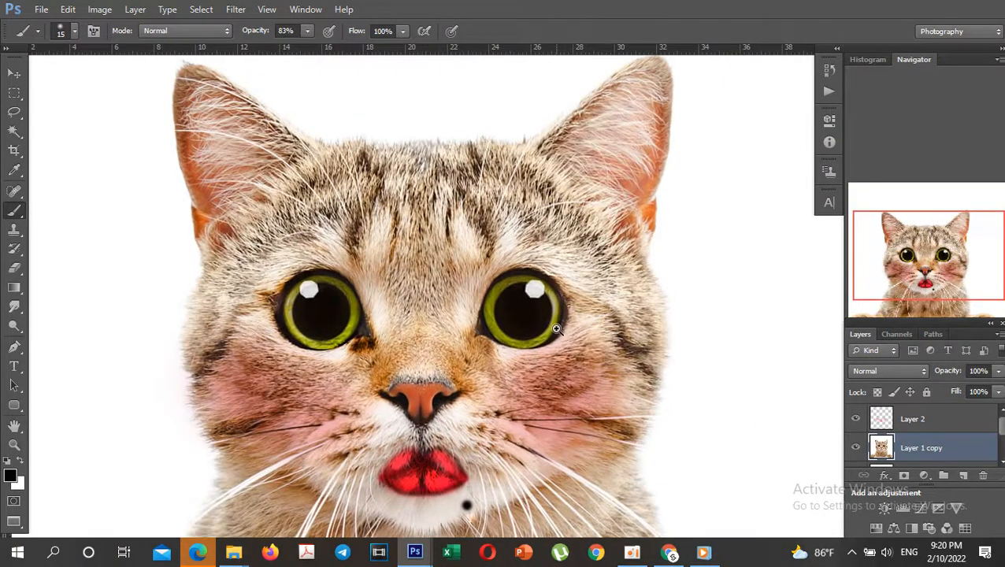
scroll(556, 328, up, 2)
click(964, 474)
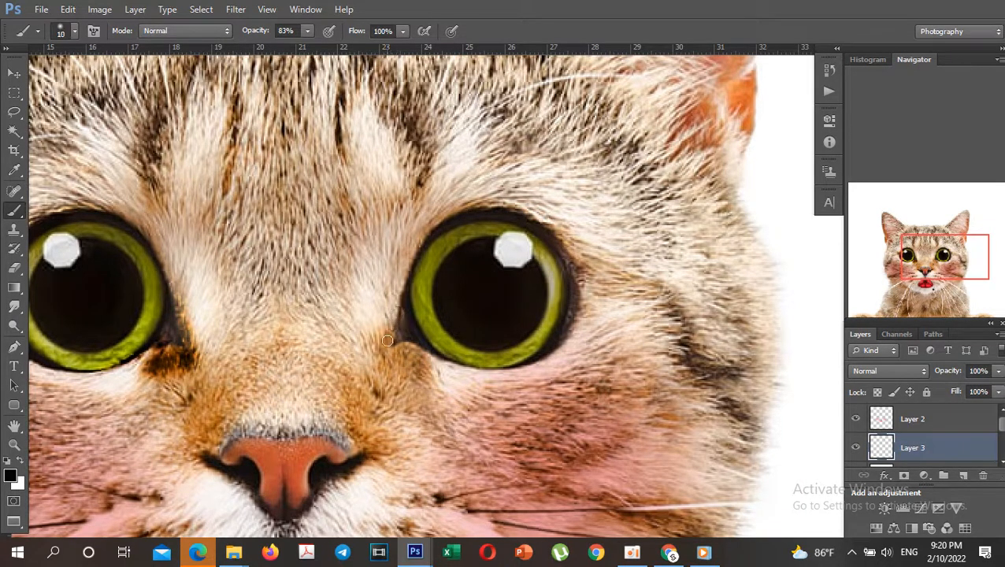
mouse_move(389, 344)
mouse_down()
mouse_move(422, 243)
mouse_move(450, 215)
mouse_move(501, 212)
mouse_move(604, 279)
mouse_move(633, 278)
mouse_move(507, 371)
mouse_move(462, 374)
mouse_move(388, 345)
mouse_move(495, 376)
mouse_move(487, 379)
mouse_move(455, 368)
mouse_move(514, 373)
mouse_move(486, 378)
mouse_move(495, 380)
mouse_move(583, 324)
mouse_up()
key(ctrl+alt+z)
key(ctrl+alt+z)
Step: Brush black upper and lower eyeliner around the right-hand eye on Layer 3, joining the lines in an upturned outer wing
mouse_move(392, 340)
mouse_down()
mouse_move(422, 256)
mouse_move(471, 213)
mouse_move(522, 216)
mouse_move(614, 284)
mouse_move(652, 272)
mouse_up()
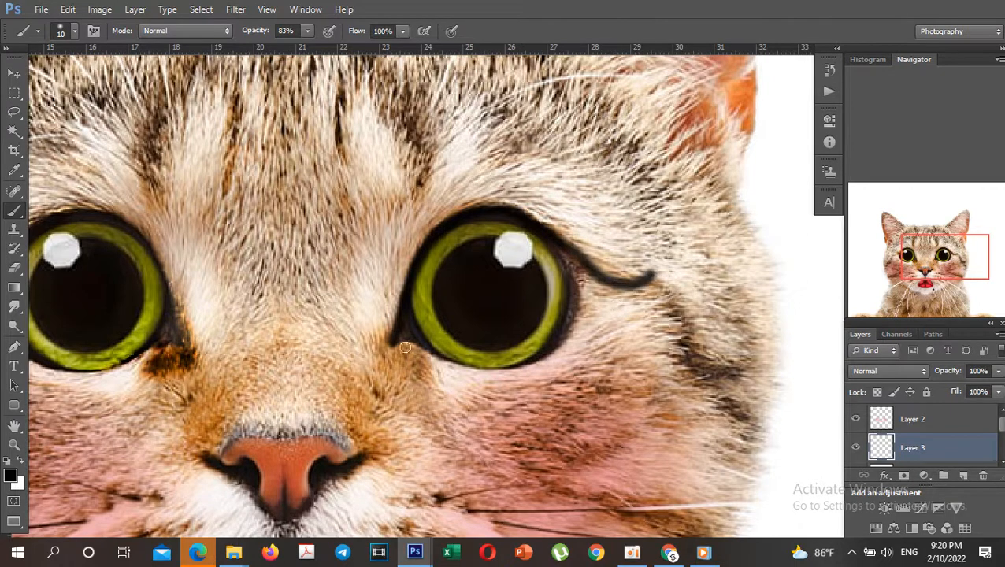
mouse_move(391, 343)
mouse_down()
mouse_move(434, 350)
mouse_move(388, 346)
mouse_move(483, 384)
mouse_up()
key(ctrl+z)
mouse_move(406, 347)
mouse_down()
mouse_move(466, 370)
mouse_move(513, 371)
mouse_move(568, 339)
mouse_move(610, 291)
mouse_move(643, 281)
mouse_move(658, 255)
mouse_up()
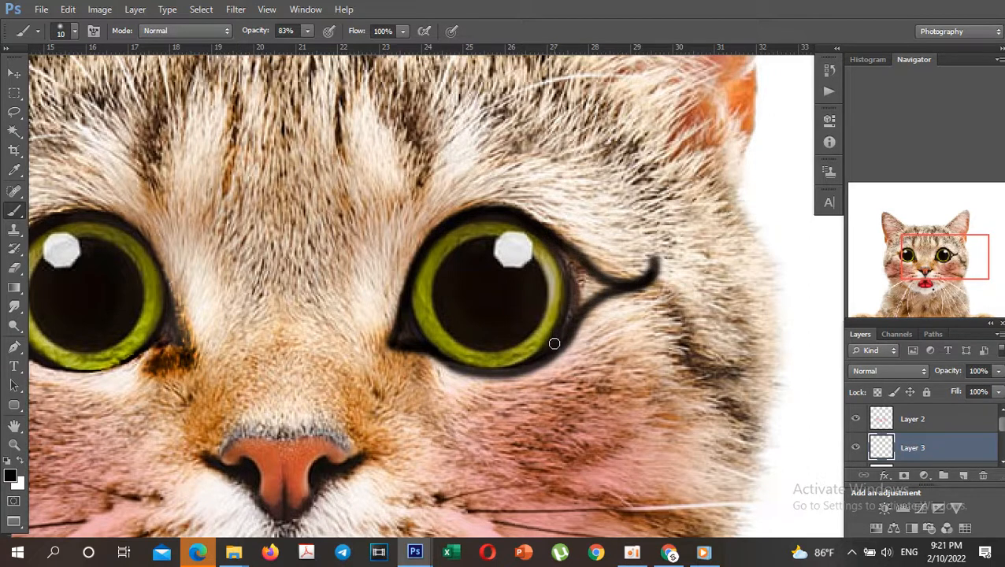
Step: Thicken the black eyeliner along the outer wing and upper lid of the right-hand eye
mouse_move(558, 340)
mouse_down()
mouse_move(593, 296)
mouse_move(648, 276)
mouse_move(657, 261)
mouse_move(616, 279)
mouse_move(590, 269)
mouse_move(635, 267)
mouse_up()
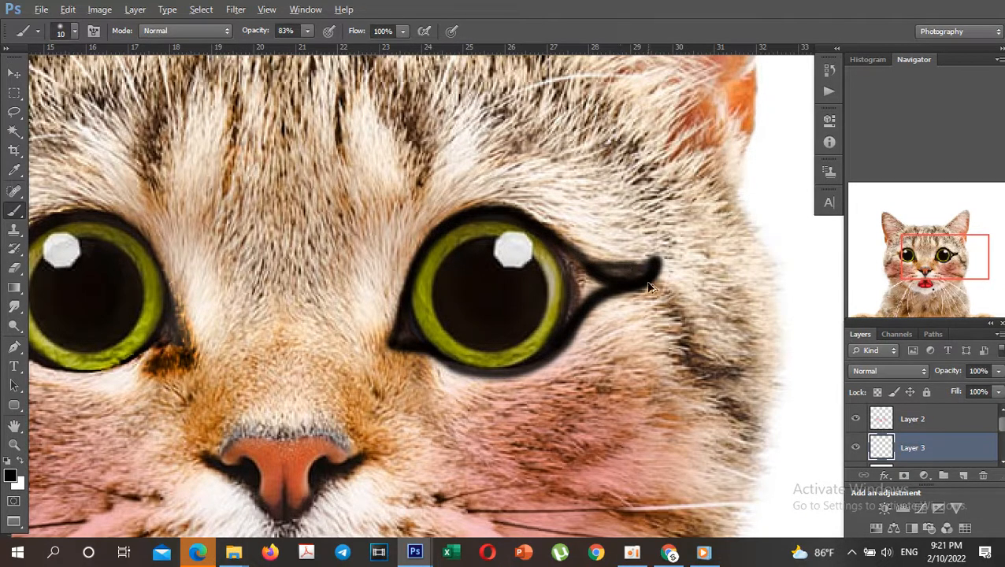
key(ctrl+z)
mouse_move(646, 272)
mouse_down()
mouse_move(599, 270)
mouse_move(635, 277)
mouse_move(649, 267)
mouse_move(608, 269)
mouse_move(558, 244)
mouse_up()
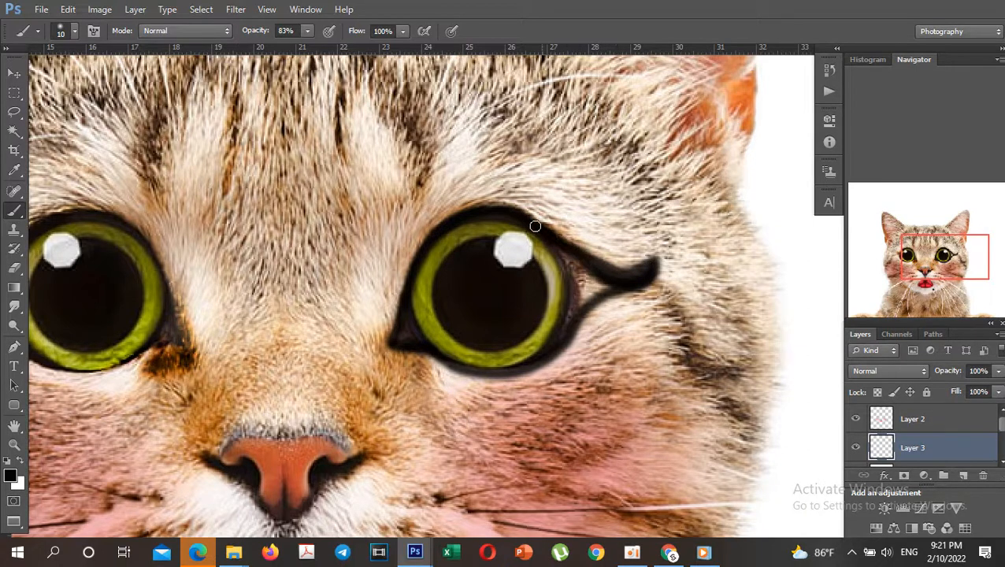
mouse_move(612, 291)
mouse_down()
mouse_move(561, 337)
mouse_move(617, 281)
mouse_up()
Step: Brush a black upper eyeliner line on the left-hand eye, from the inner corner over the lid to a pointed outer wing
key(alt)
alt+click(537, 345)
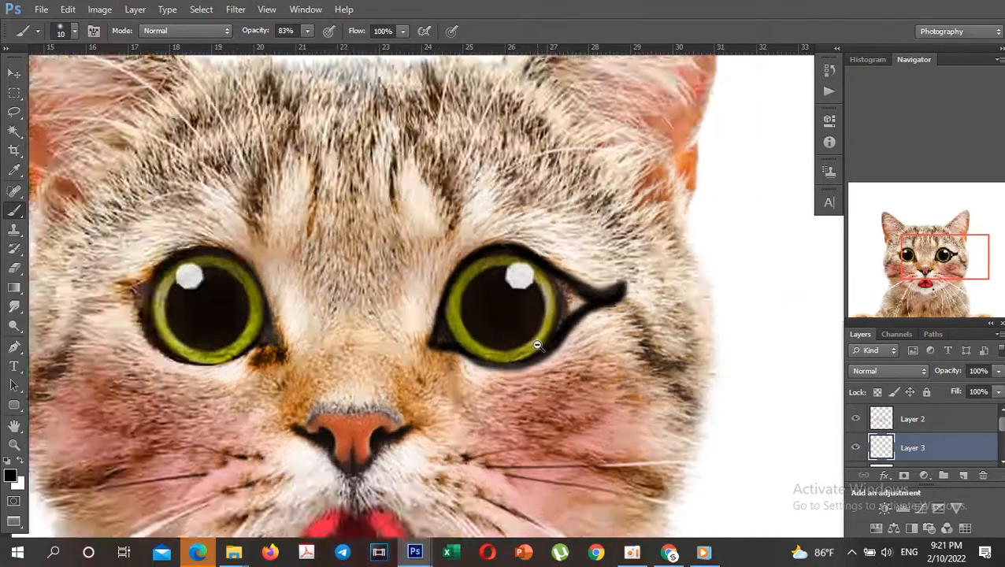
alt+click(537, 345)
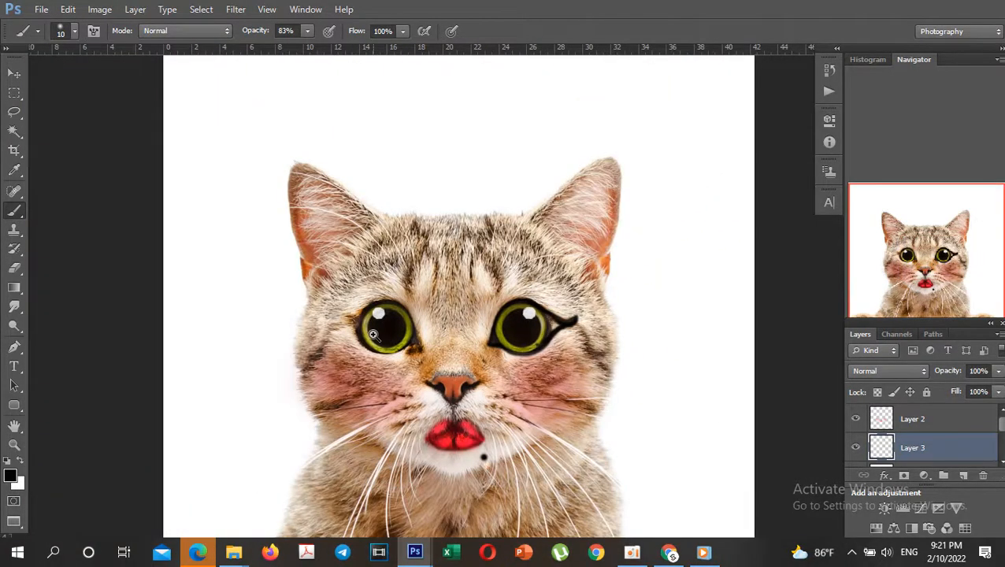
click(345, 316)
click(371, 335)
click(411, 342)
click(431, 345)
mouse_move(660, 473)
mouse_down()
mouse_move(544, 410)
mouse_move(497, 301)
mouse_move(451, 254)
mouse_move(392, 250)
mouse_move(271, 294)
mouse_up()
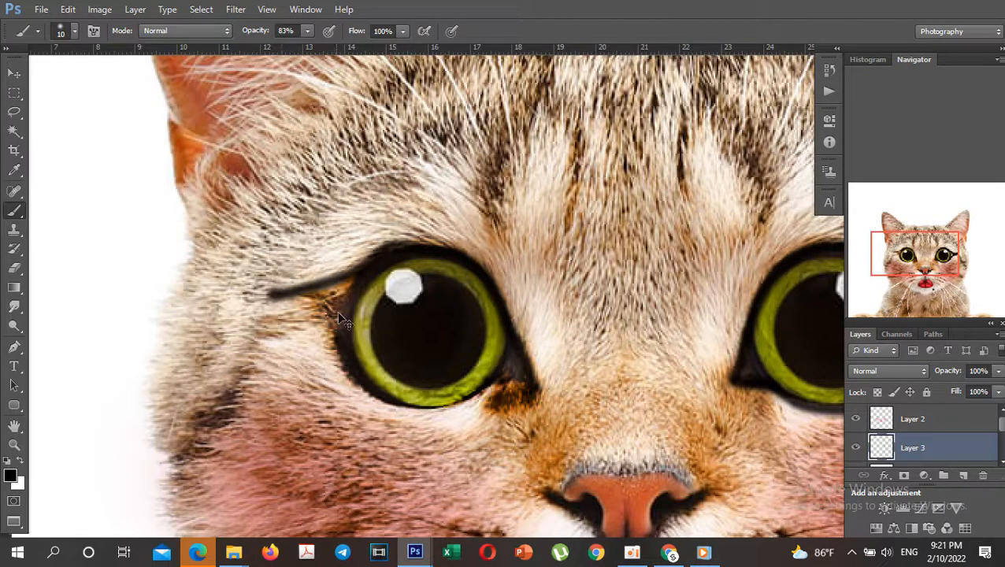
key(ctrl+z)
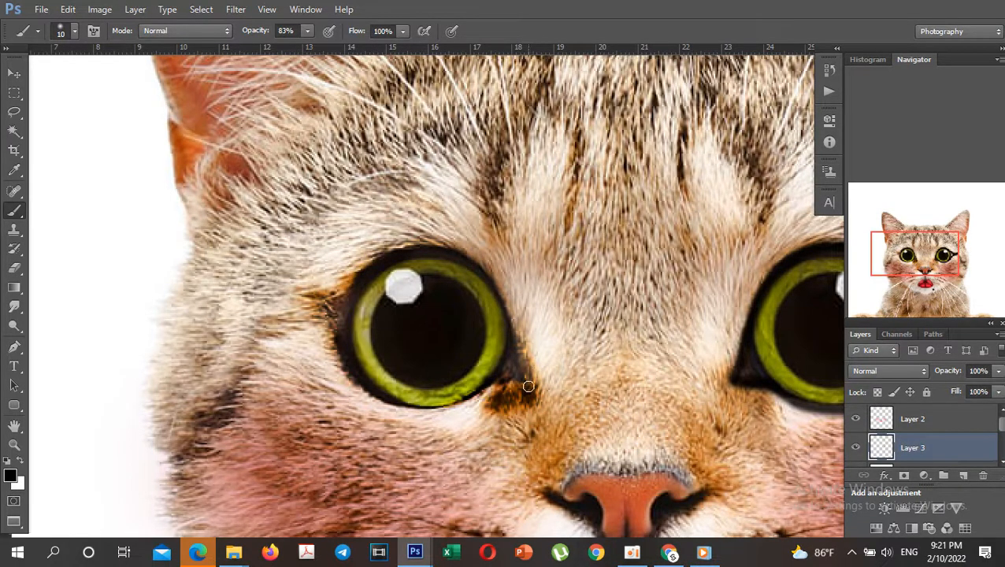
mouse_move(521, 389)
mouse_down()
mouse_move(489, 283)
mouse_move(455, 252)
mouse_move(397, 247)
mouse_move(277, 293)
mouse_up()
mouse_move(525, 395)
mouse_down()
mouse_move(469, 409)
mouse_move(397, 410)
mouse_move(354, 379)
mouse_move(281, 293)
mouse_up()
Step: Brush the lower eyeliner of the left-hand eye from the inner corner and join it to the outer wing
drag(533, 401, 382, 408)
drag(497, 400, 405, 408)
mouse_move(328, 341)
mouse_down()
mouse_move(293, 296)
mouse_move(336, 355)
mouse_move(312, 312)
mouse_move(272, 282)
mouse_up()
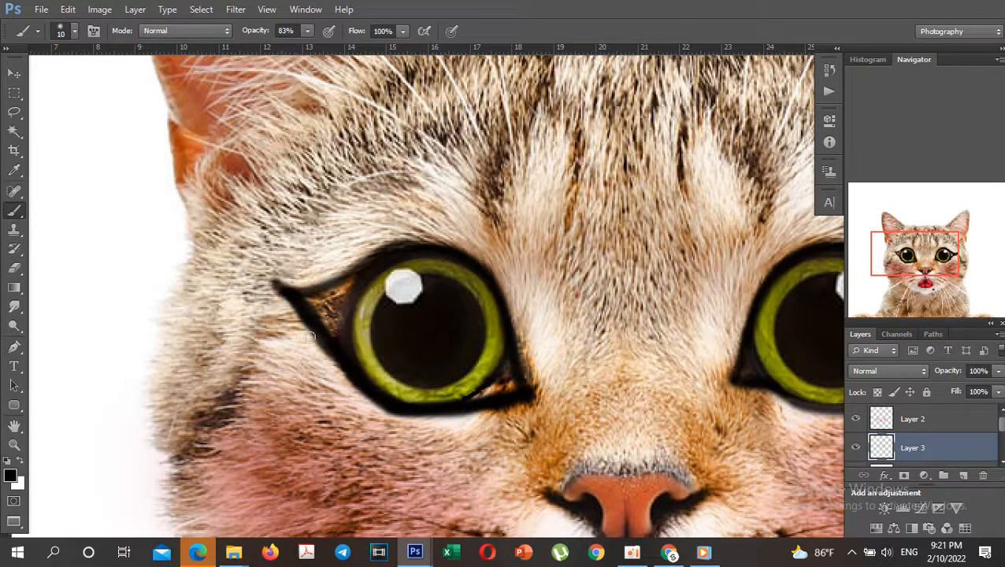
Step: Create a new empty layer directly below Layer 3 for whitening the eye corners
alt+click(599, 348)
drag(626, 361, 589, 363)
ctrl+click(589, 363)
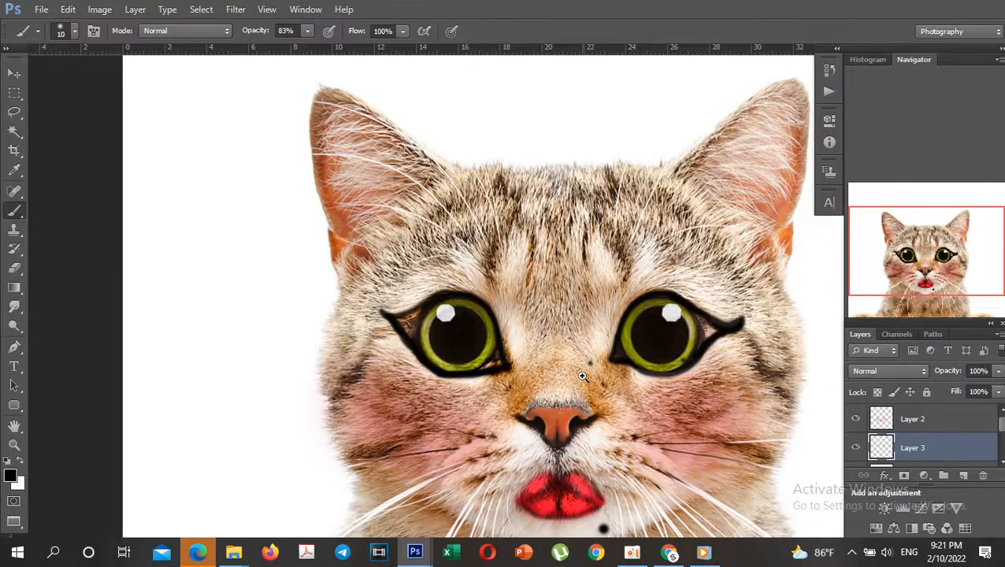
ctrl+click(583, 377)
scroll(928, 454, down, 1)
click(931, 451)
click(965, 476)
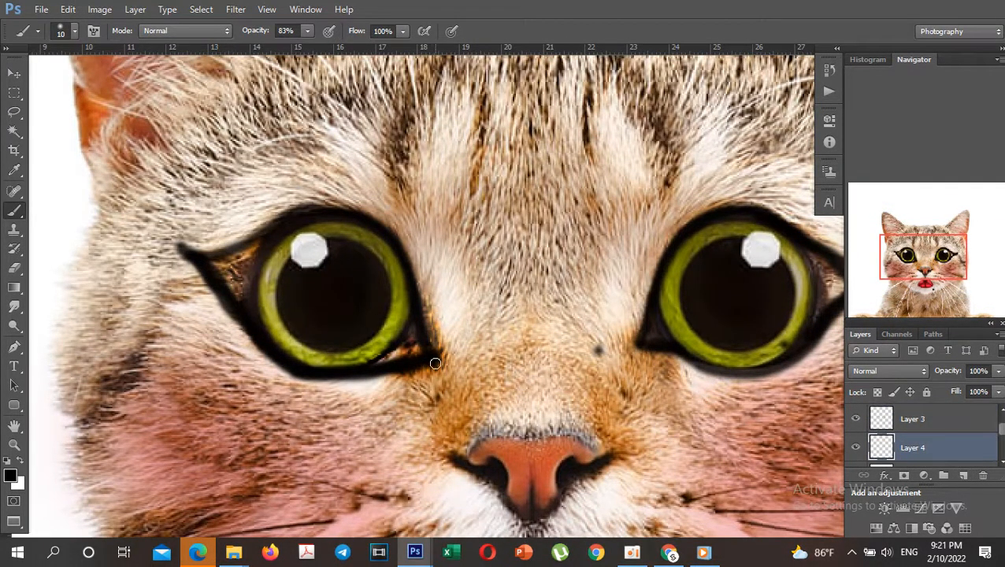
Step: Switch the foreground to white and brush the left-hand eye's inner corner at size 10 and 44% opacity
key(x)
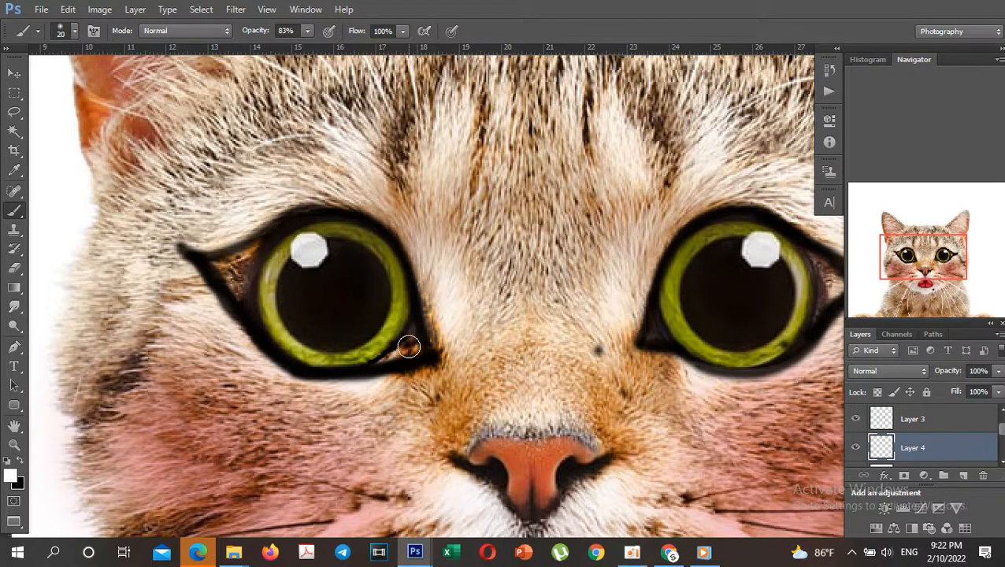
key(bracketleft)
click(307, 31)
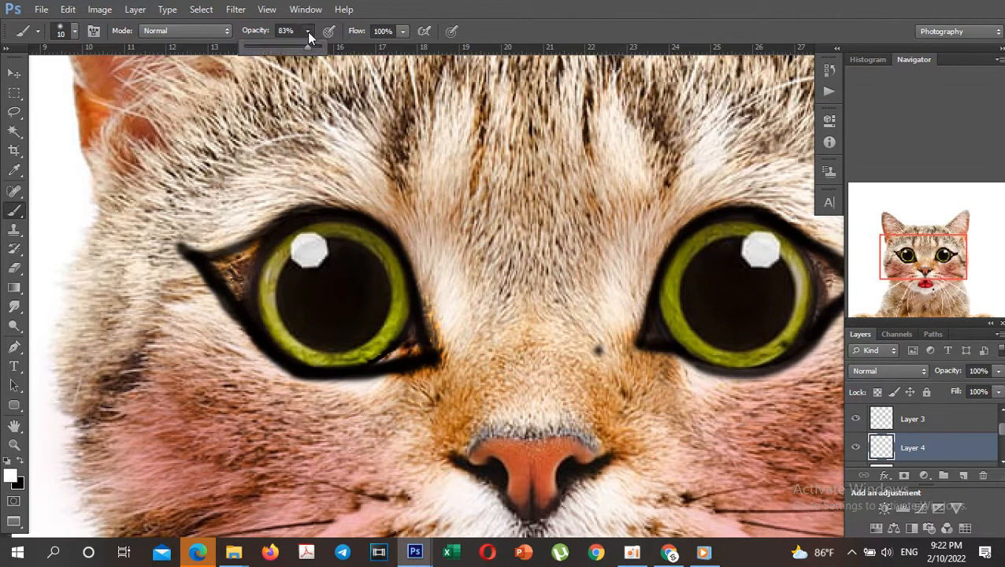
click(406, 346)
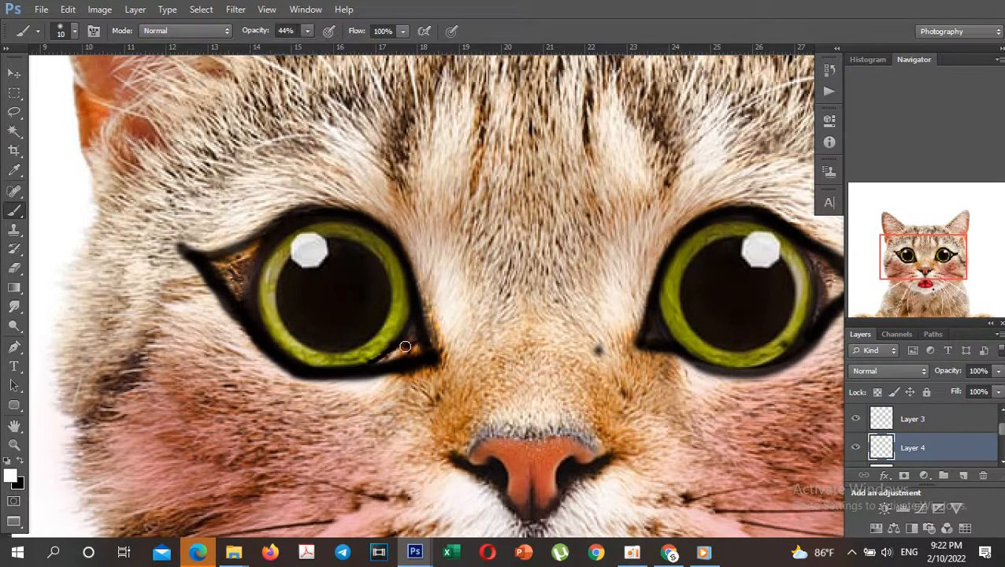
drag(383, 359, 418, 329)
key(ctrl+z)
drag(397, 355, 416, 336)
Step: Brush white into the outer corner and along the upper rim of the left-hand eye
mouse_move(246, 298)
mouse_down()
mouse_move(263, 250)
mouse_move(216, 263)
mouse_move(245, 304)
mouse_move(245, 261)
mouse_move(235, 280)
mouse_move(241, 289)
mouse_move(263, 249)
mouse_up()
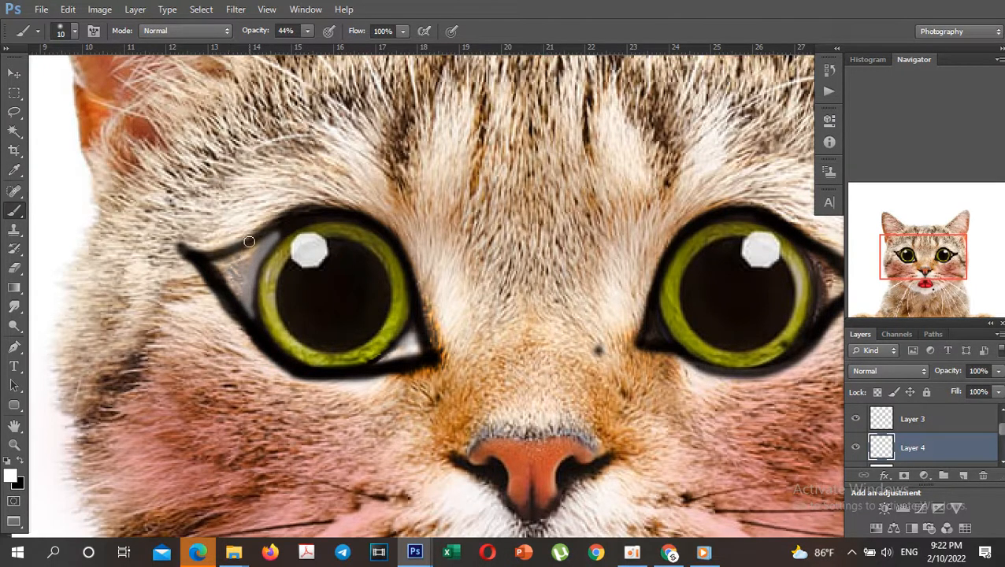
mouse_move(283, 234)
mouse_down()
mouse_move(312, 217)
mouse_move(285, 225)
mouse_up()
mouse_move(236, 259)
mouse_down()
mouse_move(246, 301)
mouse_move(257, 252)
mouse_move(246, 259)
mouse_move(252, 313)
mouse_move(229, 255)
mouse_up()
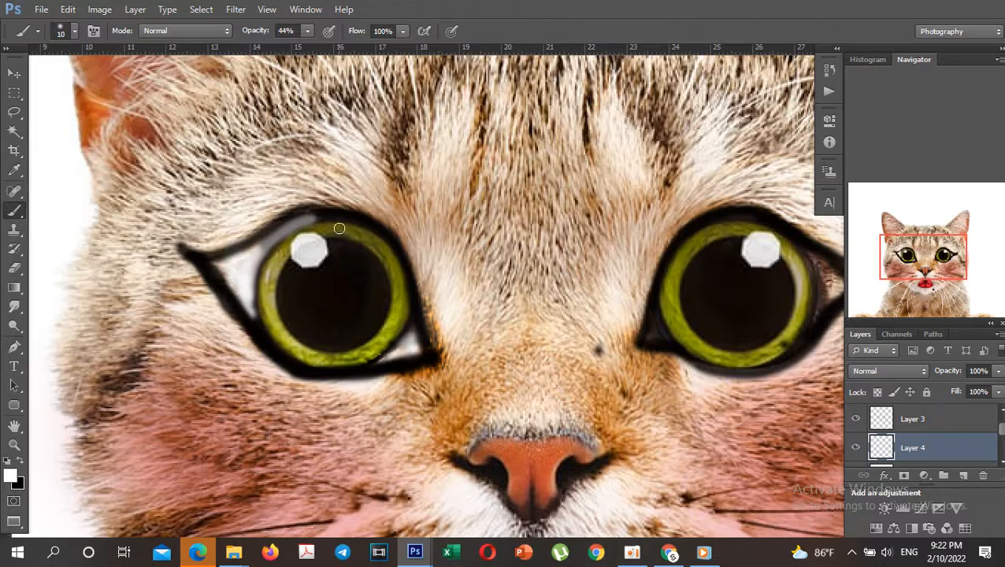
drag(313, 216, 377, 217)
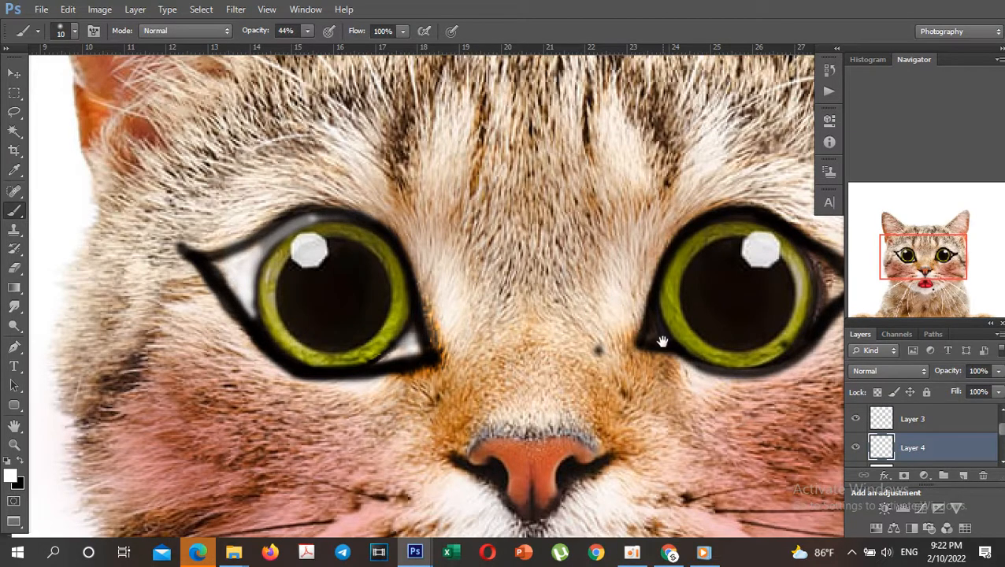
Step: Brush white into the inner and outer corners of the right-hand eye on Layer 4
scroll(662, 341, down, 3)
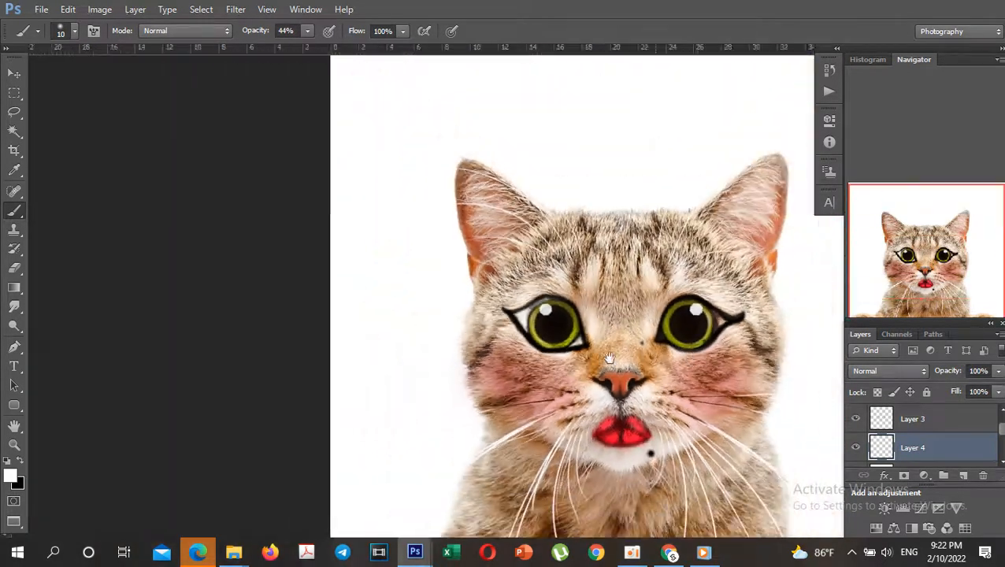
drag(662, 341, 601, 345)
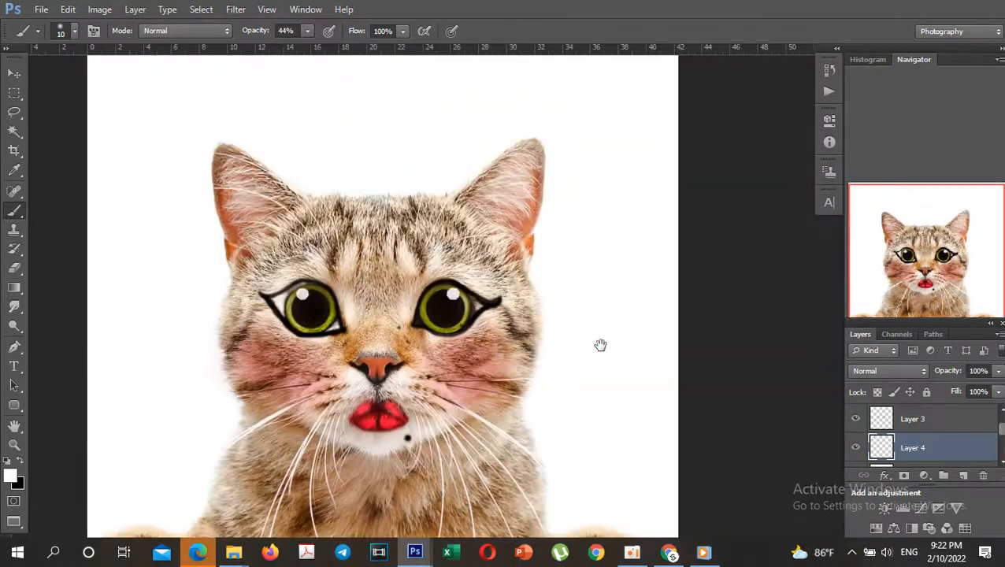
scroll(600, 345, up, 1)
scroll(383, 260, up, 2)
drag(277, 346, 273, 357)
key(ctrl+z)
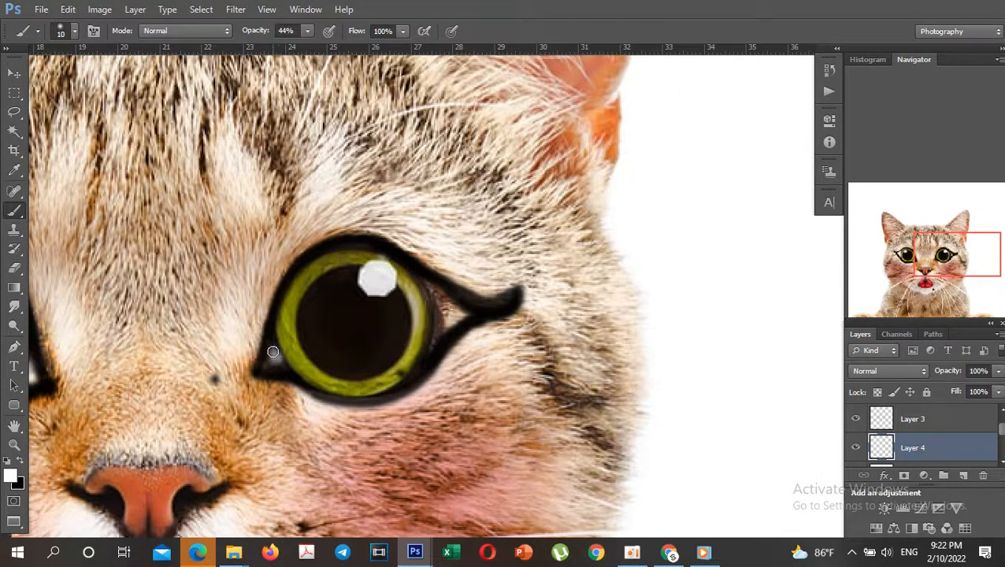
drag(433, 289, 432, 334)
key(ctrl+z)
mouse_move(435, 299)
mouse_down()
mouse_move(440, 336)
mouse_move(443, 297)
mouse_move(462, 316)
mouse_move(439, 331)
mouse_move(448, 299)
mouse_up()
Step: Create a new empty layer directly below Layer 4 for the eyeshadow
alt+click(449, 300)
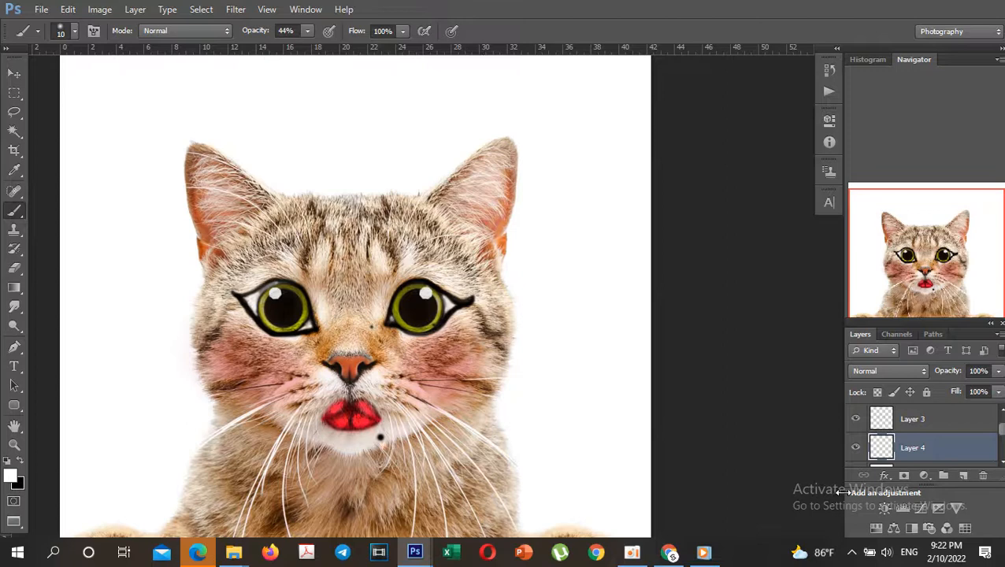
scroll(912, 456, down, 1)
click(920, 450)
click(963, 476)
Step: Set the foreground colour to a bright cyan
alt+scroll(412, 290, up, 1)
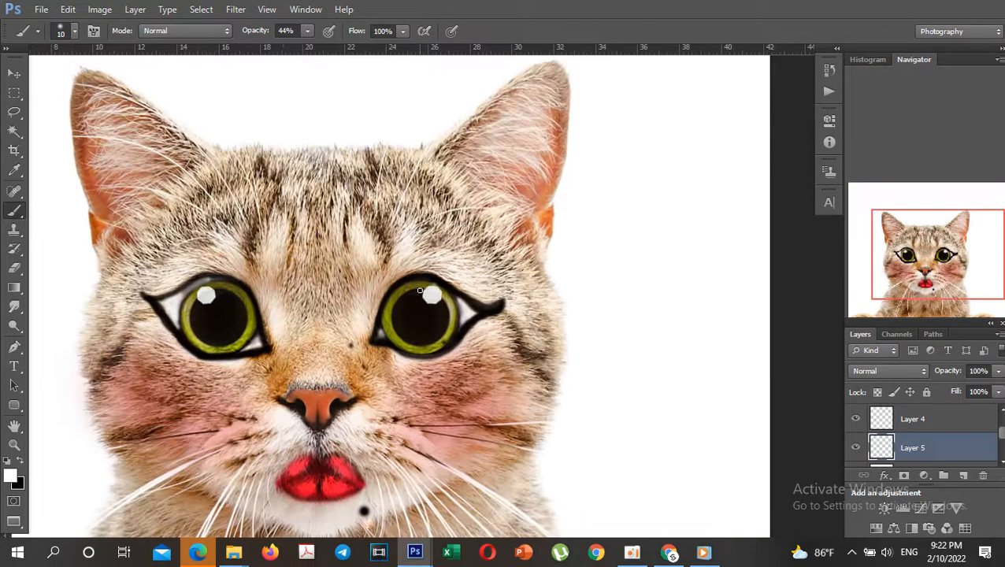
click(13, 475)
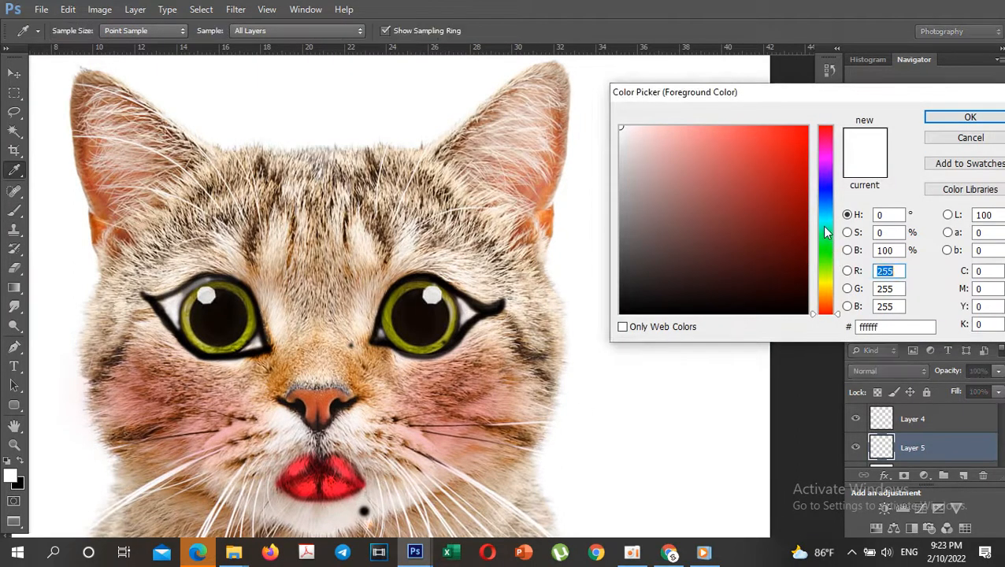
click(823, 219)
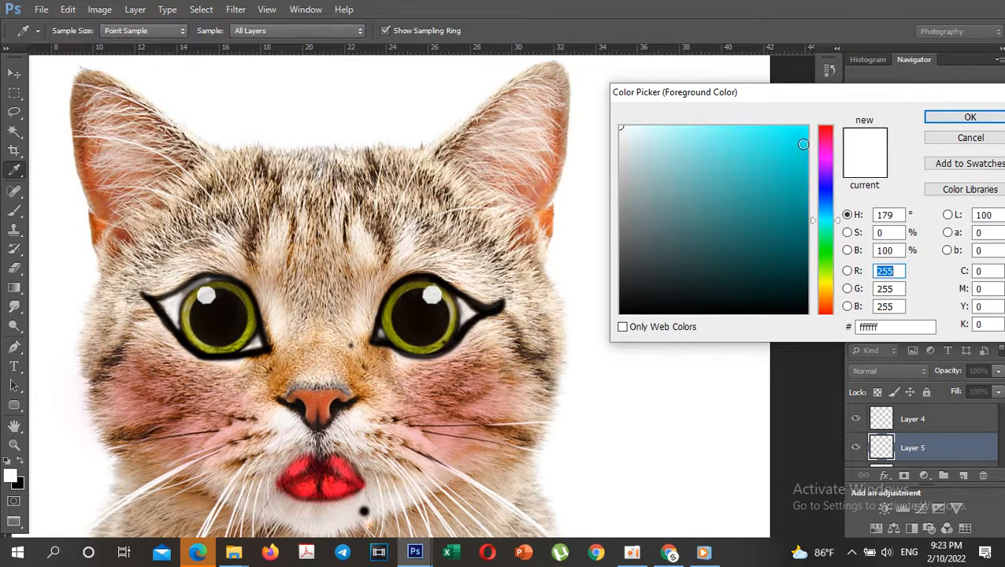
click(803, 145)
key(Return)
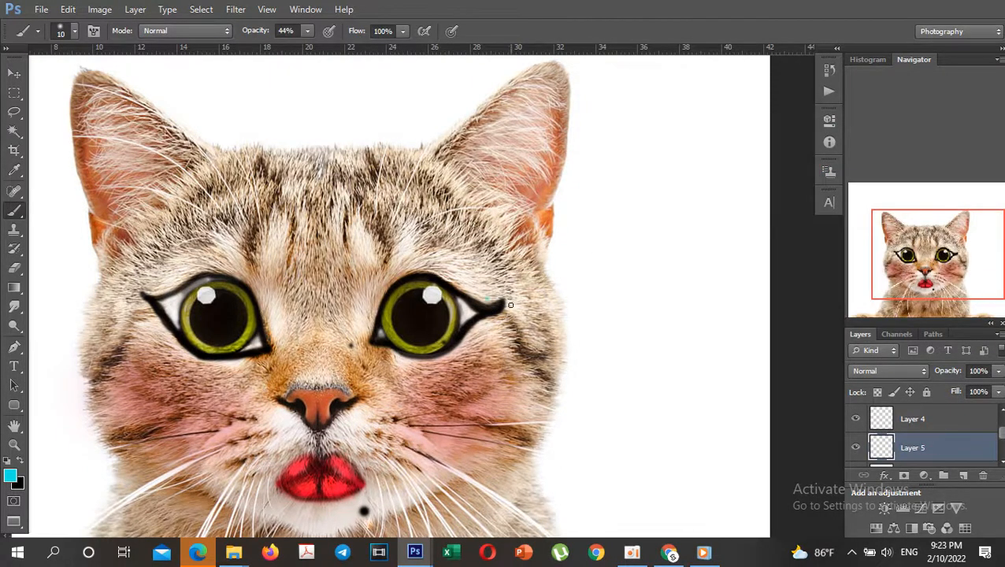
Step: Lasso the area above the right-hand eye's upper liner and brush cyan eyeshadow inside it at size 50 on Layer 5
drag(494, 300, 434, 279)
key(ctrl+z)
scroll(483, 300, up, 2)
key(bracketleft)
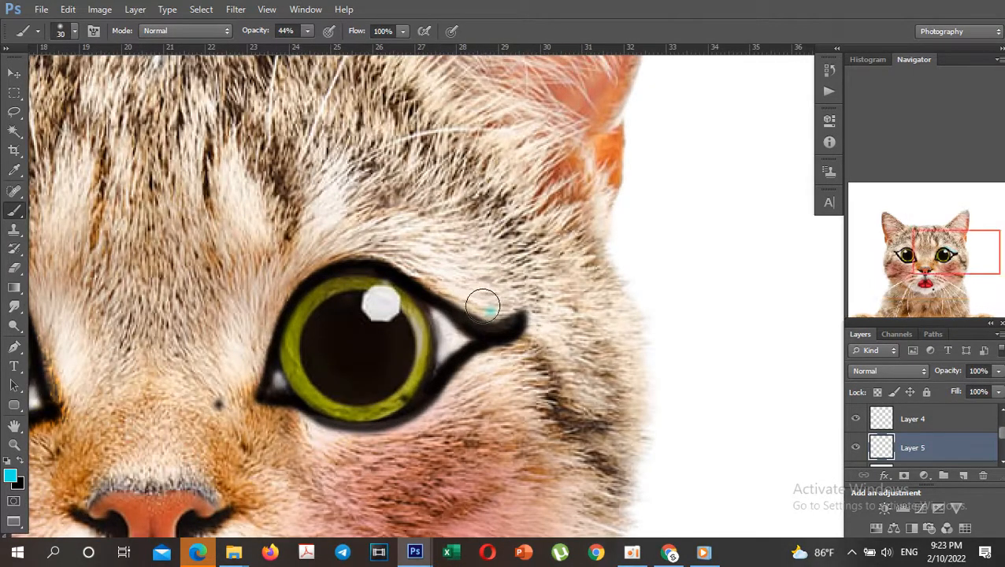
key(l)
mouse_move(524, 315)
mouse_down()
mouse_move(478, 328)
mouse_move(381, 271)
mouse_move(334, 270)
mouse_move(279, 312)
mouse_move(259, 384)
mouse_move(253, 309)
mouse_move(288, 208)
mouse_move(437, 189)
mouse_move(570, 291)
mouse_move(549, 311)
mouse_move(472, 311)
mouse_move(405, 274)
mouse_move(333, 277)
mouse_move(306, 306)
mouse_move(296, 351)
mouse_move(292, 327)
mouse_move(322, 295)
mouse_move(384, 274)
mouse_move(502, 309)
mouse_move(402, 280)
mouse_move(330, 273)
mouse_up()
key(b)
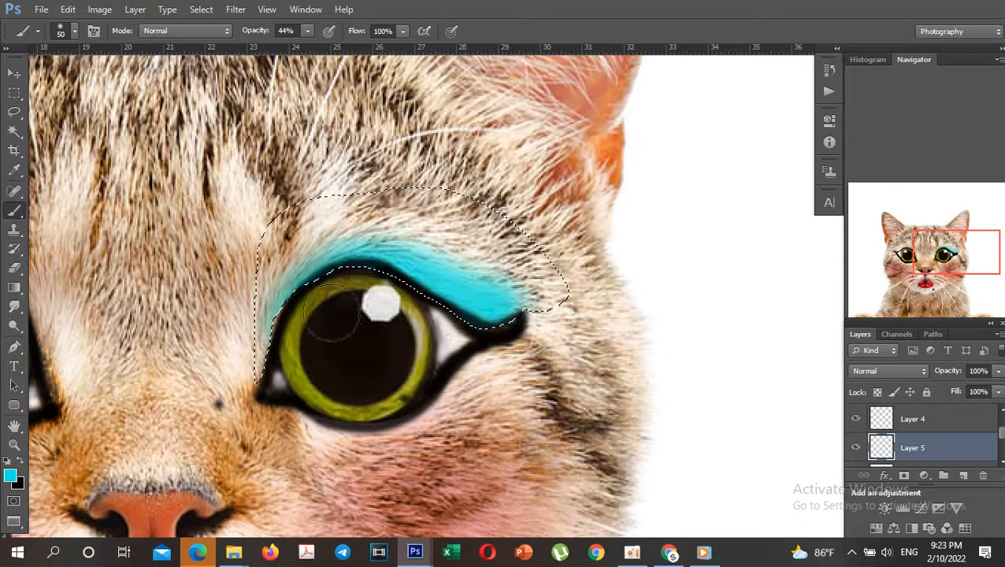
Step: Set Layer 5's blend mode to Color Burn and clear the selection around the right-hand eyelid
click(881, 370)
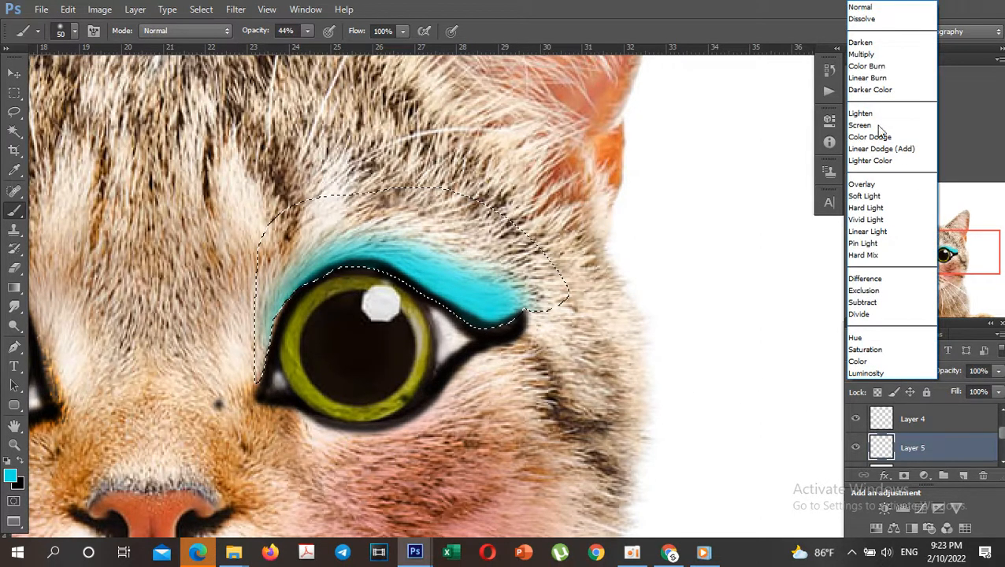
click(876, 65)
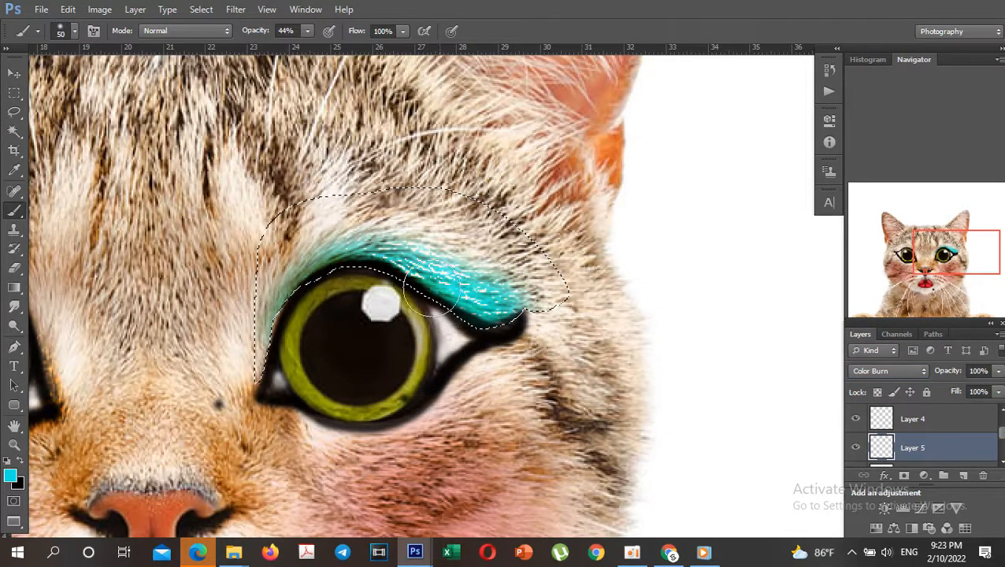
alt+click(358, 348)
alt+click(358, 349)
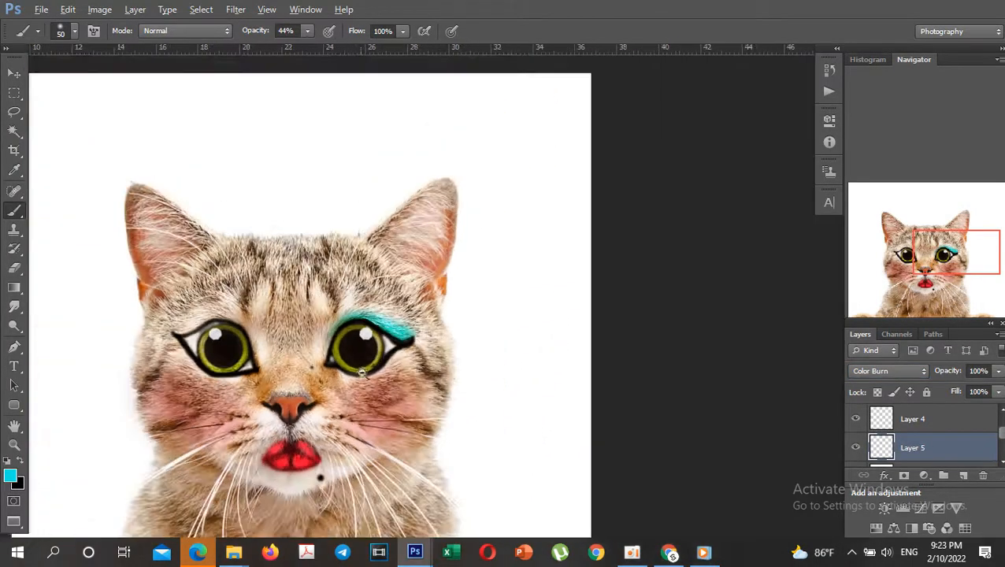
ctrl+click(358, 362)
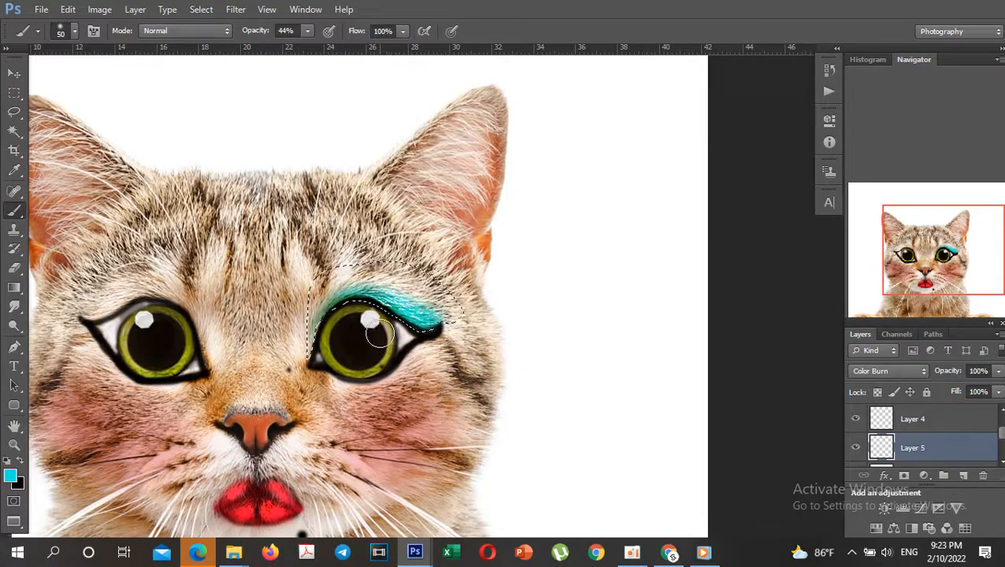
key(ctrl+d)
Step: Lasso the area above the left-hand eye's upper liner and brush matching cyan eyeshadow inside it on Layer 5
drag(268, 353, 485, 315)
ctrl+click(425, 335)
ctrl+click(429, 335)
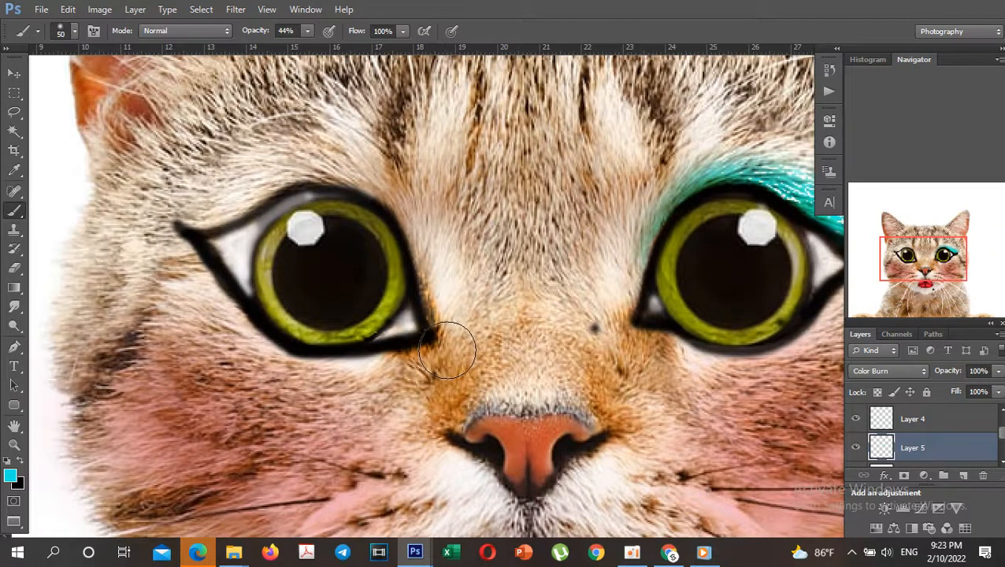
key(l)
mouse_move(428, 328)
mouse_down()
mouse_move(406, 236)
mouse_move(385, 211)
mouse_move(314, 185)
mouse_move(235, 215)
mouse_up()
key(ctrl+d)
mouse_move(319, 109)
mouse_down()
mouse_move(460, 400)
mouse_move(431, 292)
mouse_move(402, 249)
mouse_move(331, 229)
mouse_move(282, 230)
mouse_move(185, 285)
mouse_move(135, 298)
mouse_move(6, 250)
mouse_move(101, 126)
mouse_move(292, 100)
mouse_move(388, 122)
mouse_move(466, 225)
mouse_move(502, 314)
mouse_move(510, 407)
mouse_up()
key(b)
mouse_move(464, 437)
mouse_down()
mouse_move(413, 310)
mouse_move(358, 212)
mouse_move(306, 193)
mouse_move(244, 206)
mouse_move(141, 271)
mouse_move(81, 270)
mouse_move(146, 271)
mouse_move(280, 222)
mouse_move(325, 234)
mouse_move(464, 430)
mouse_move(387, 268)
mouse_move(331, 211)
mouse_move(178, 264)
mouse_move(264, 288)
mouse_move(137, 291)
mouse_move(75, 275)
mouse_move(144, 269)
mouse_move(321, 219)
mouse_move(432, 290)
mouse_move(378, 258)
mouse_move(335, 257)
mouse_move(429, 309)
mouse_up()
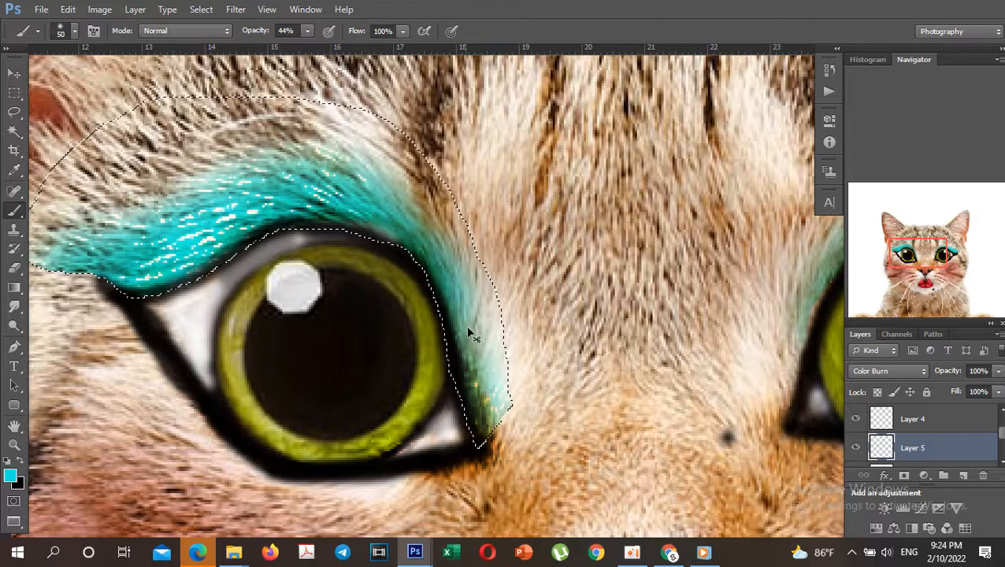
alt+click(489, 335)
scroll(489, 335, down, 3)
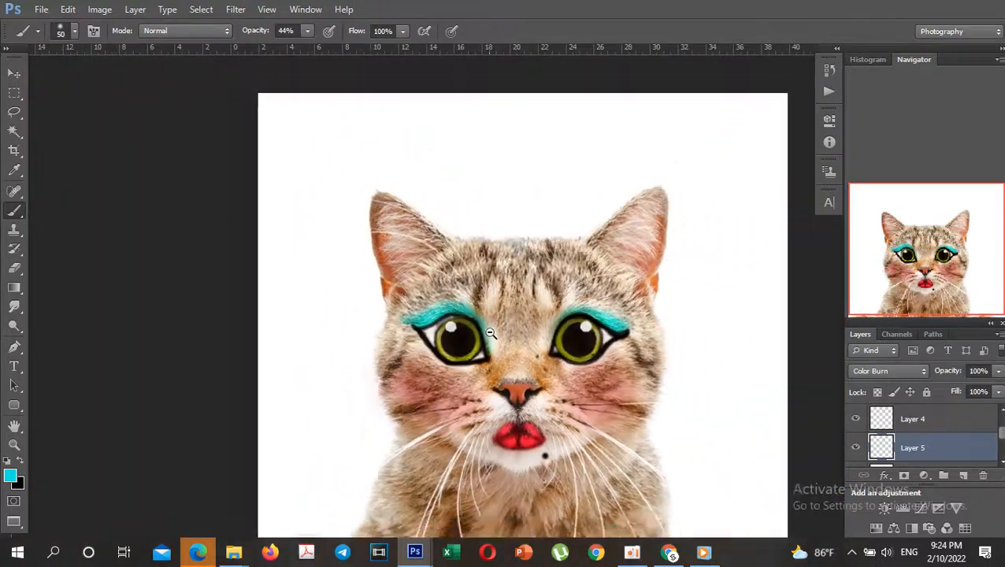
click(630, 418)
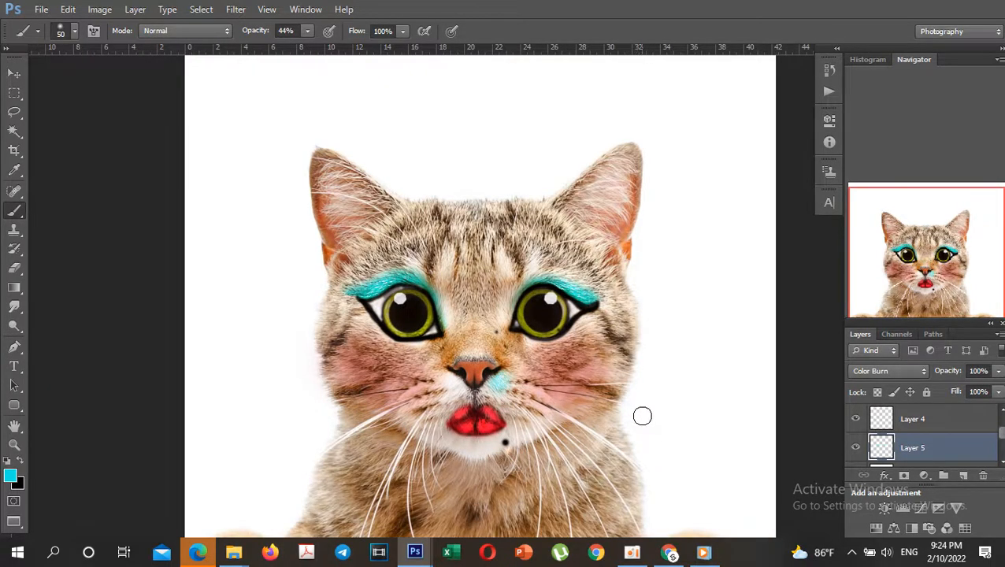
Step: Undo the stray cyan brush mark beside the cat's nose on Layer 5
scroll(560, 380, down, 2)
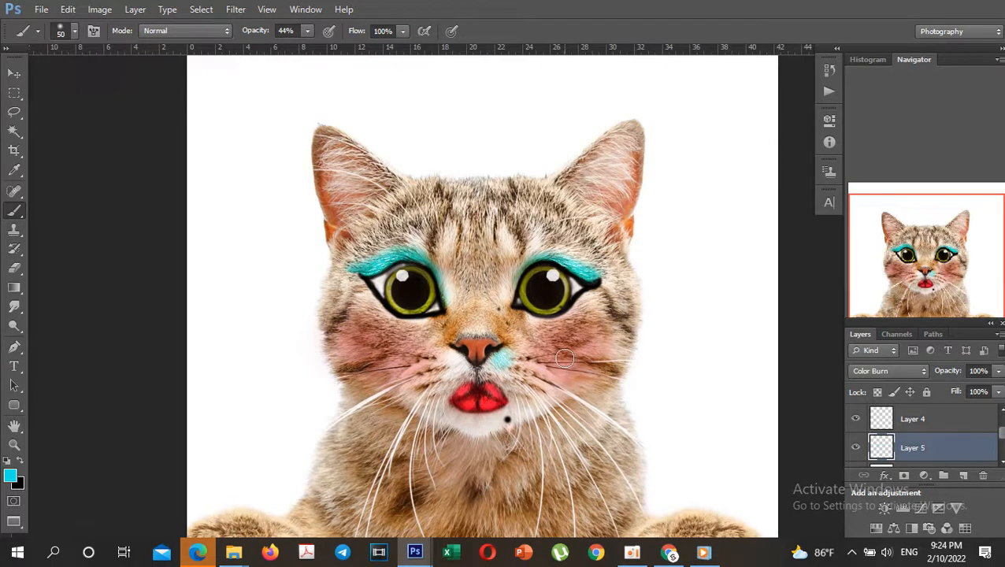
click(544, 354)
click(543, 353)
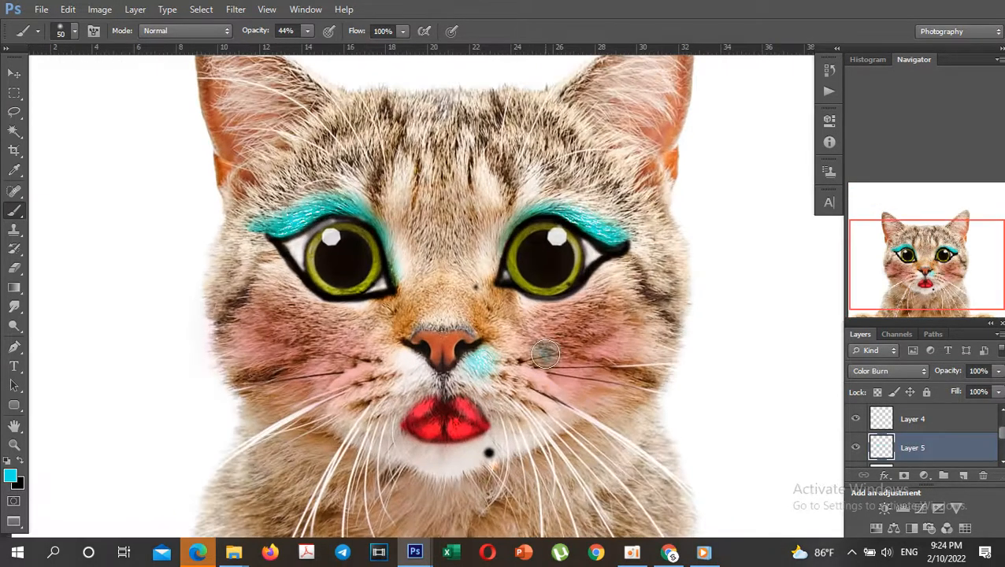
key(ctrl+z)
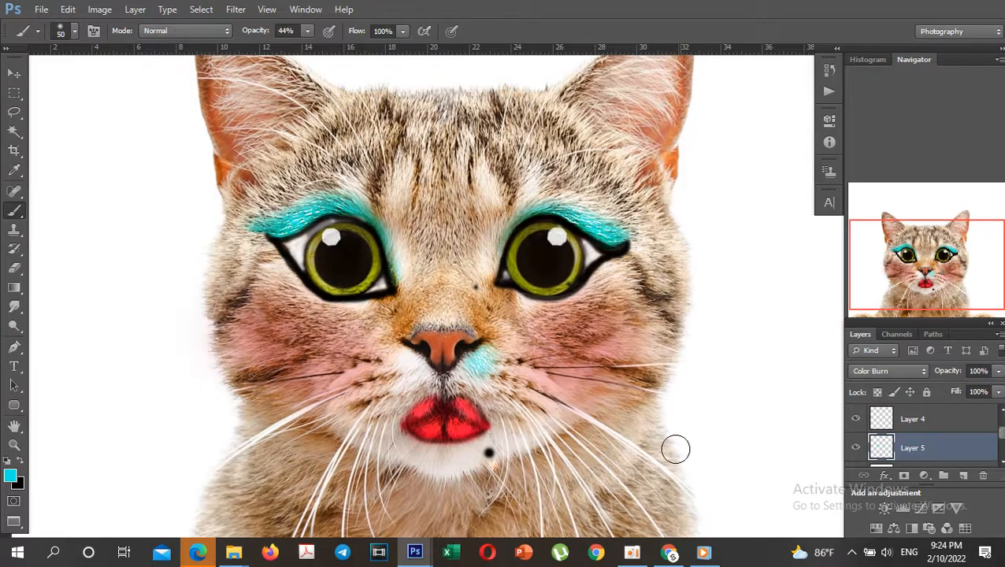
drag(628, 433, 639, 433)
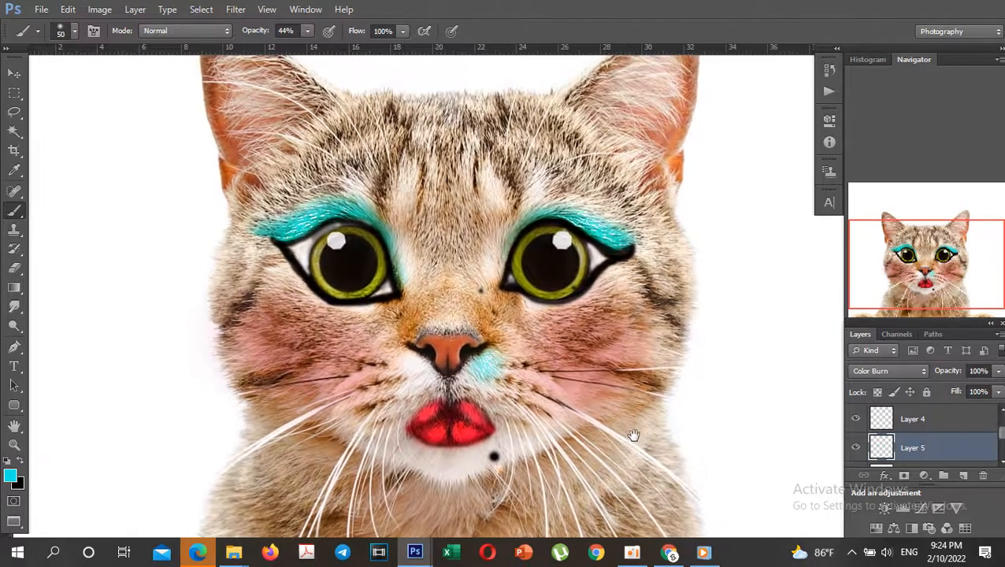
scroll(633, 432, down, 1)
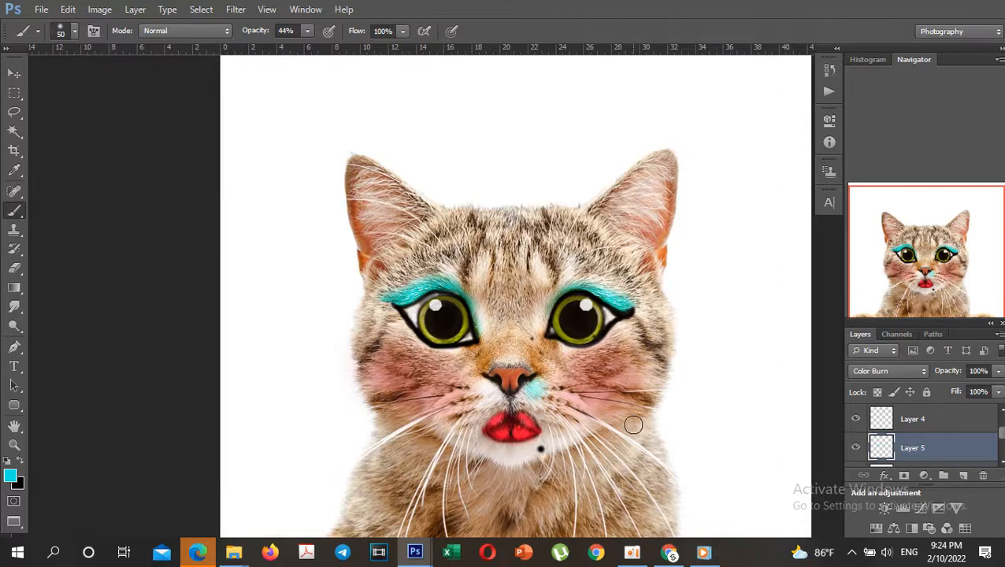
key(ctrl+z)
mouse_move(633, 425)
mouse_down()
mouse_move(611, 417)
mouse_move(621, 395)
mouse_move(652, 397)
mouse_up()
scroll(641, 391, up, 1)
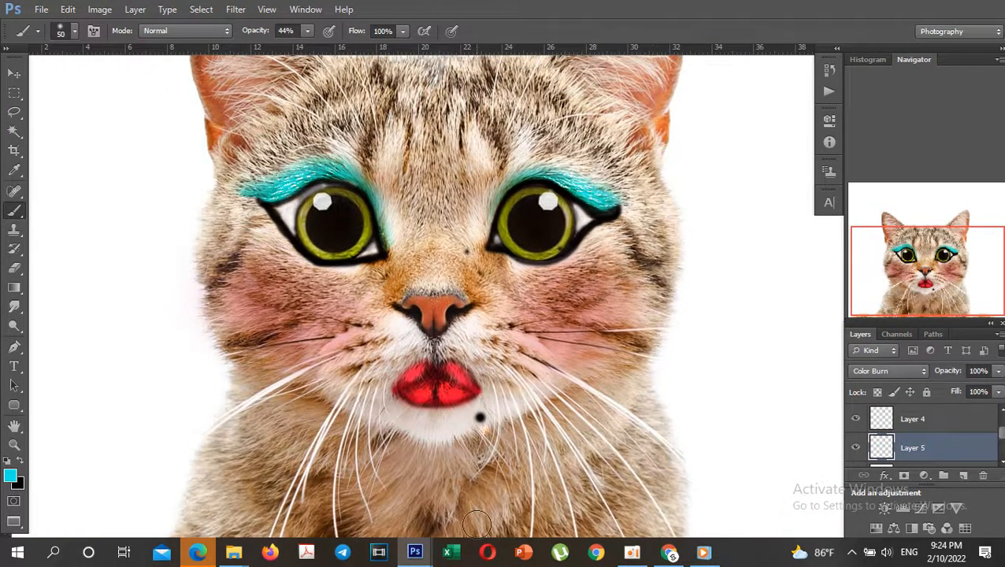
Step: Start a text layer on the white background beside the cat's left-hand ear and set the text colour to purple #9b0bf7
mouse_move(423, 554)
scroll(577, 354, down, 1)
drag(532, 357, 534, 355)
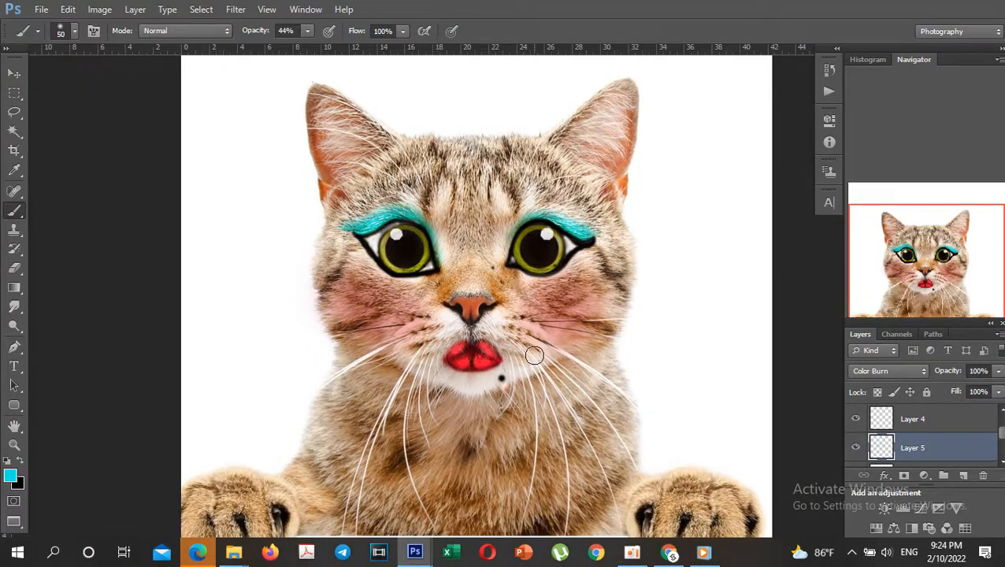
key(t)
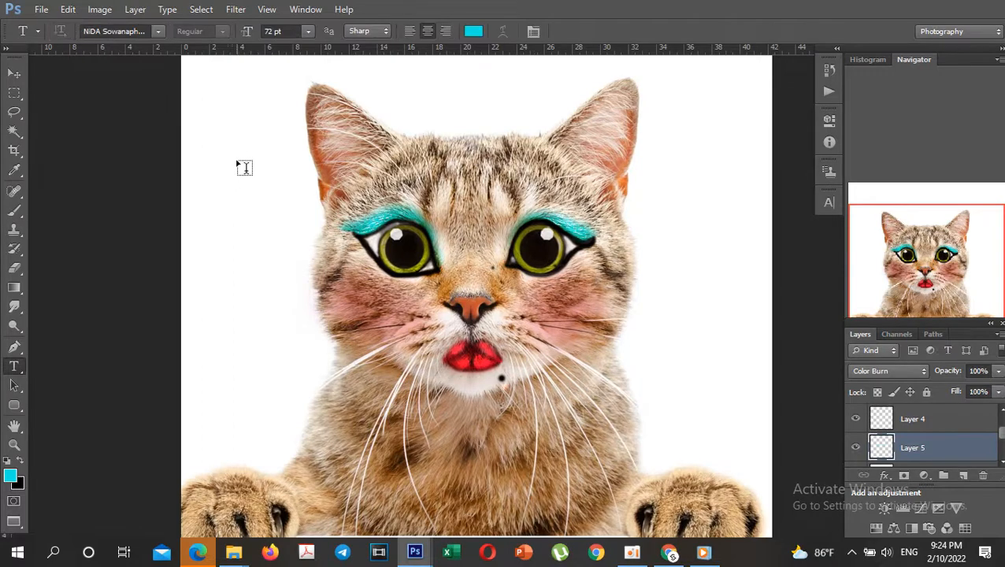
click(230, 150)
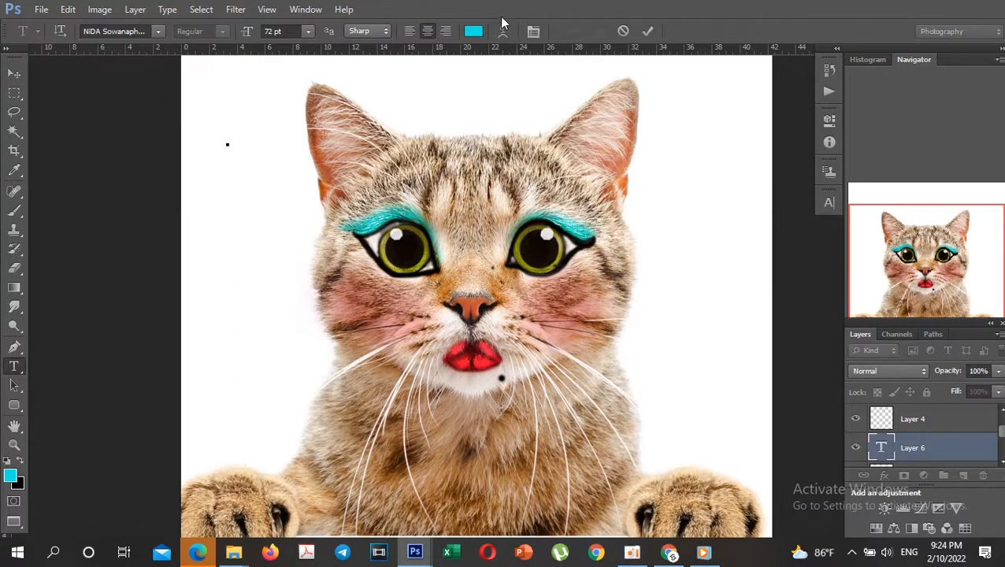
click(472, 31)
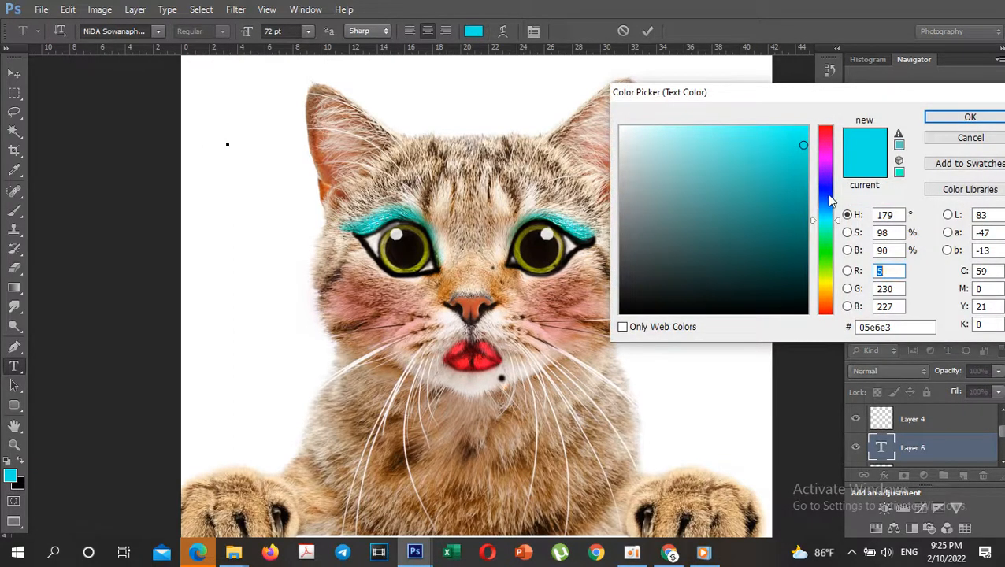
click(827, 143)
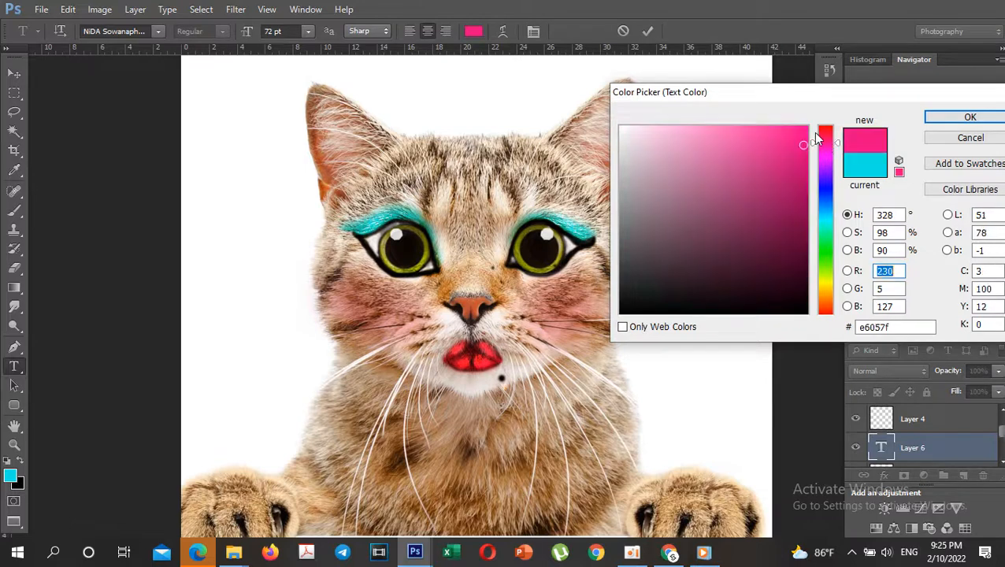
click(804, 166)
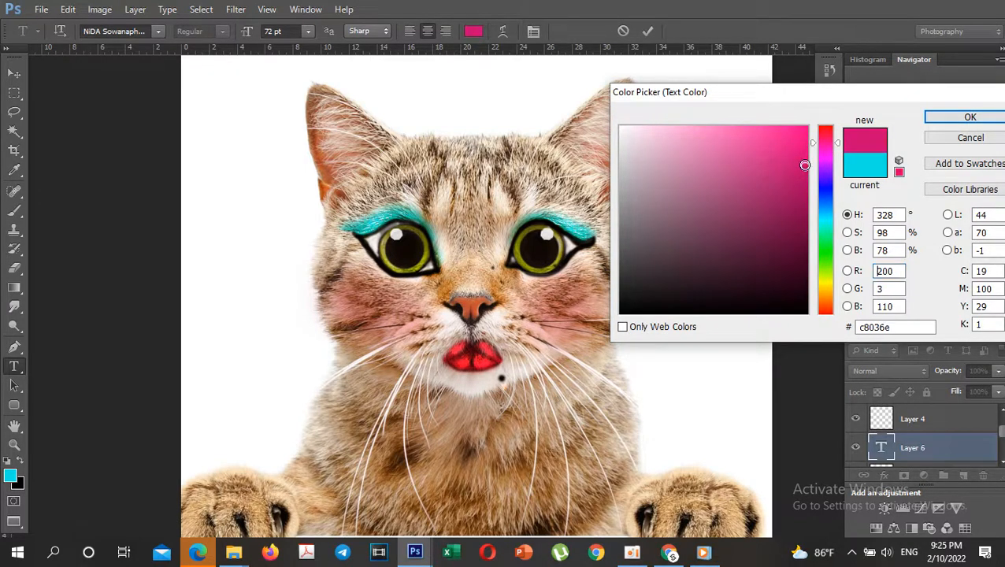
click(800, 133)
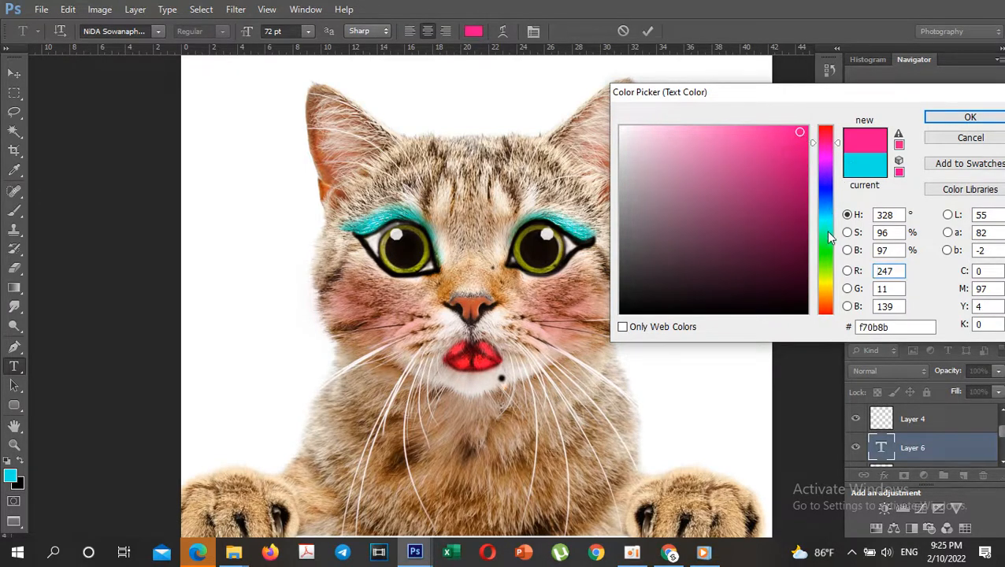
click(823, 190)
click(825, 176)
click(825, 168)
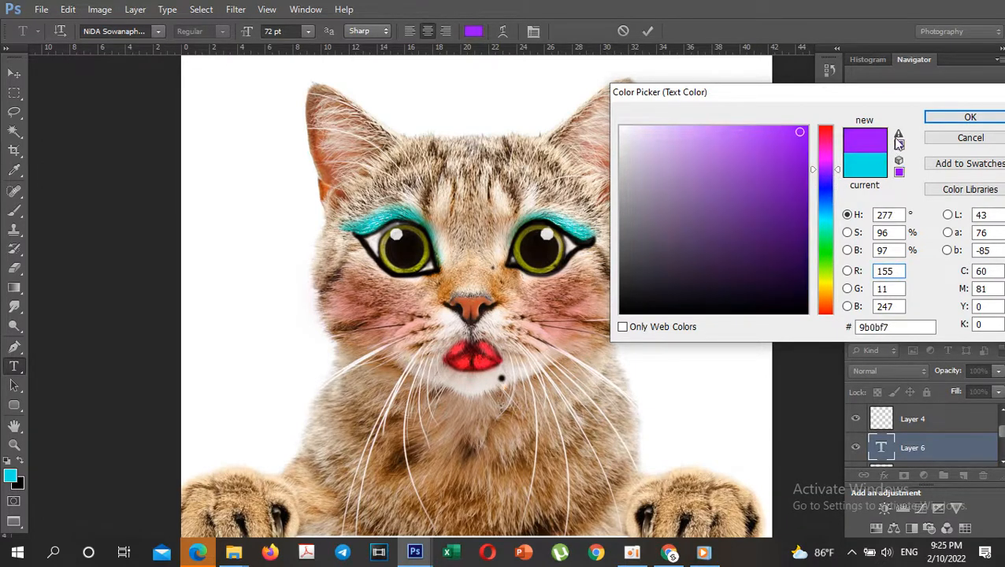
click(944, 118)
Step: Enter "Please subscribe for more video" as the first line of the text and left-align it
text(P)
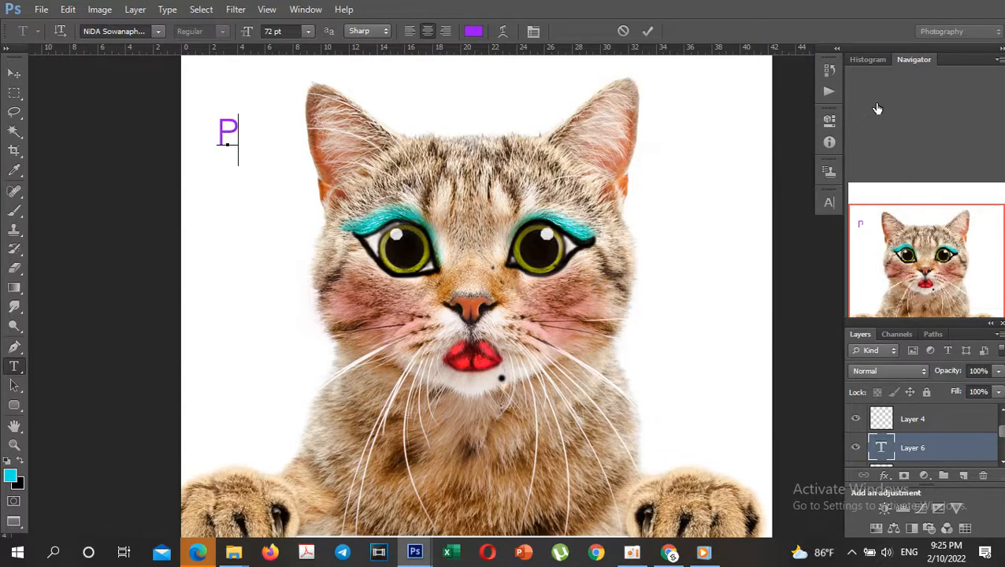
text(le)
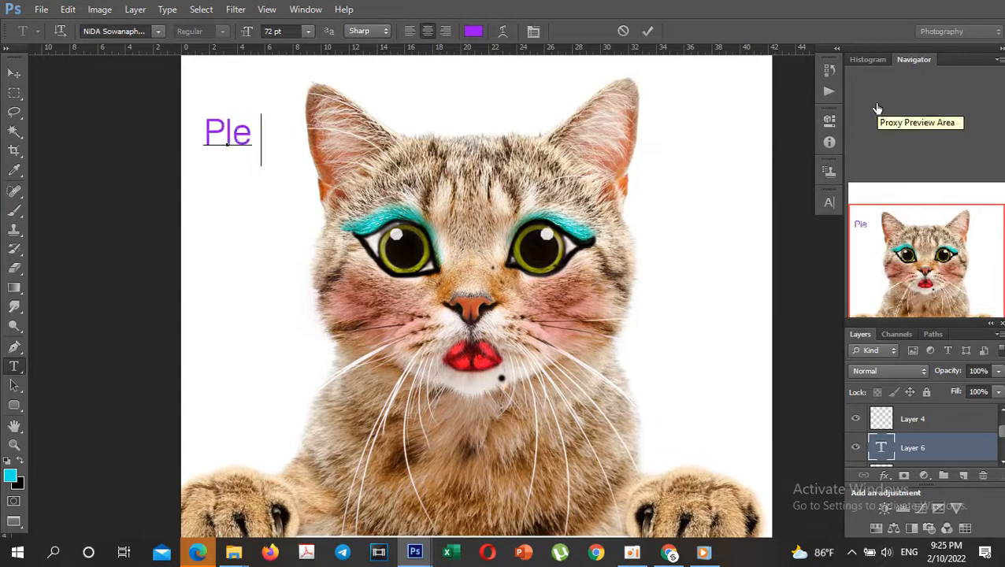
text(ase)
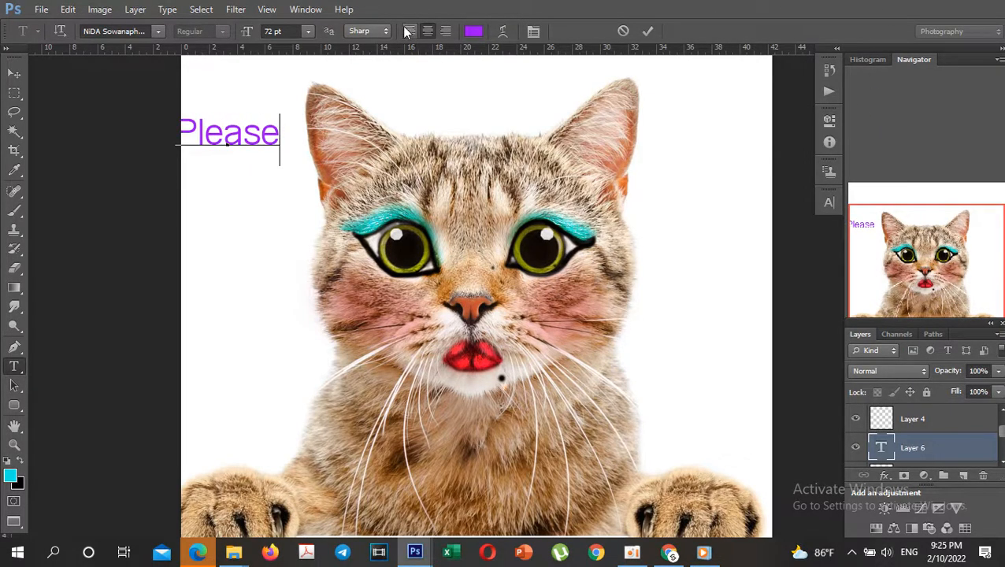
click(408, 31)
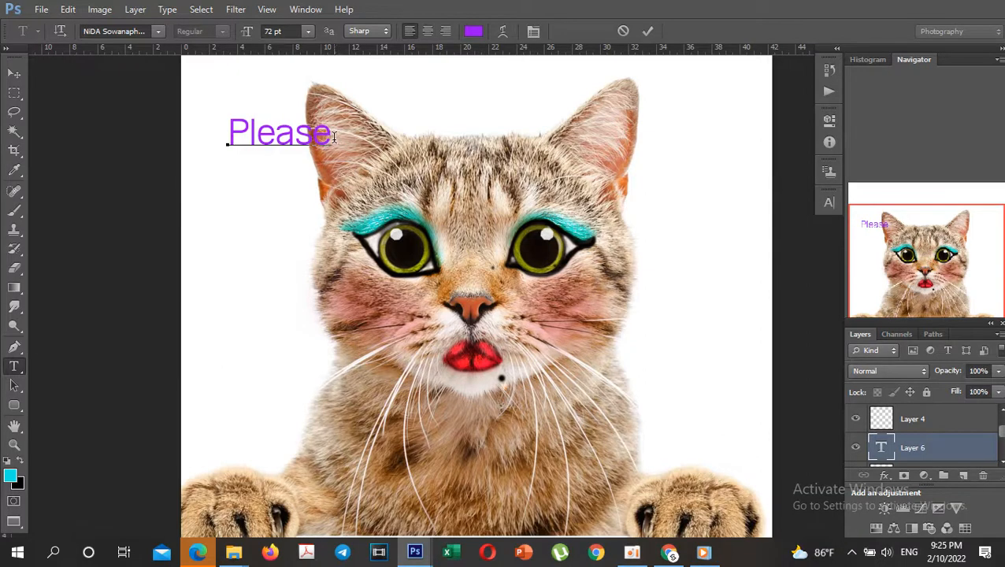
text(sub)
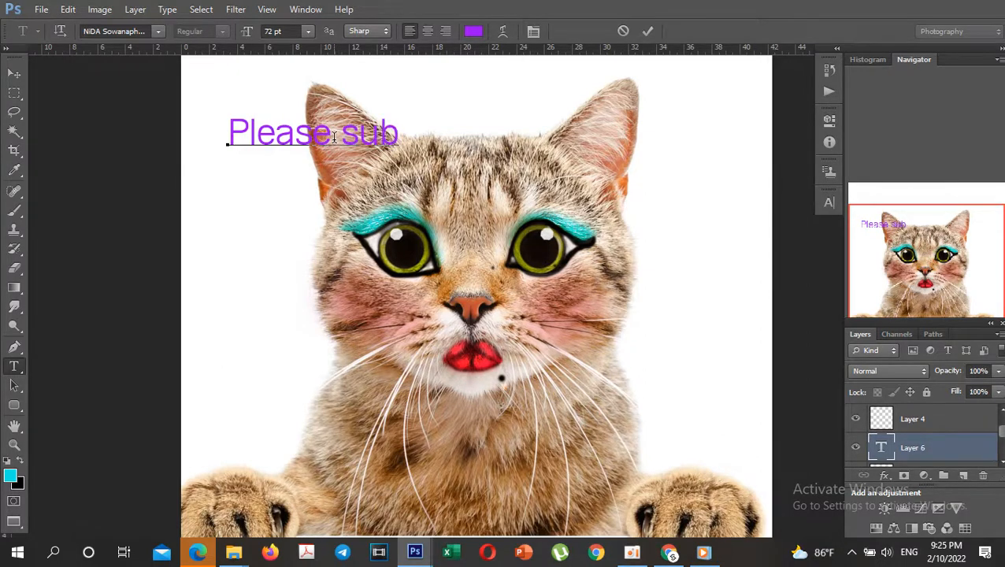
text(scr)
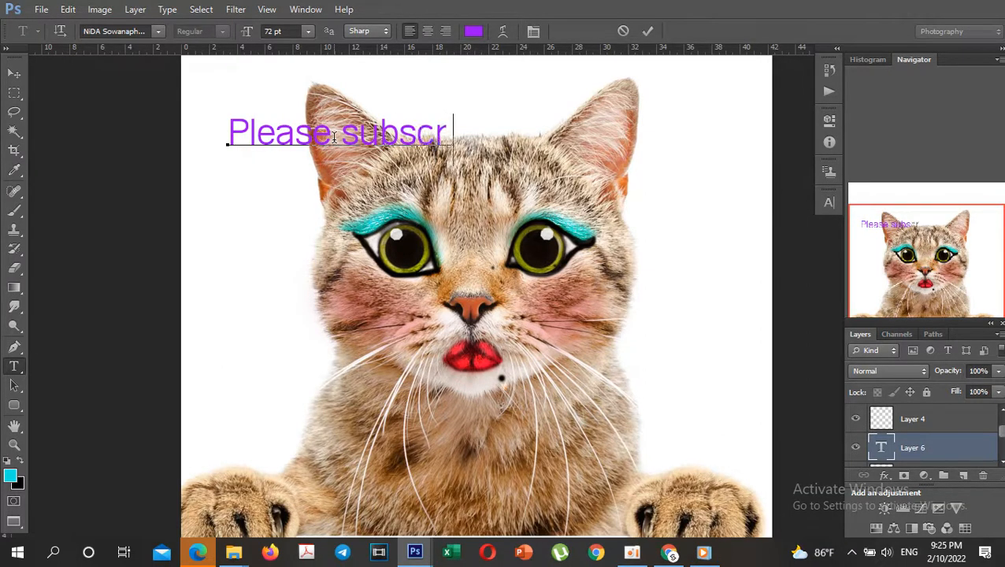
text(ibe for)
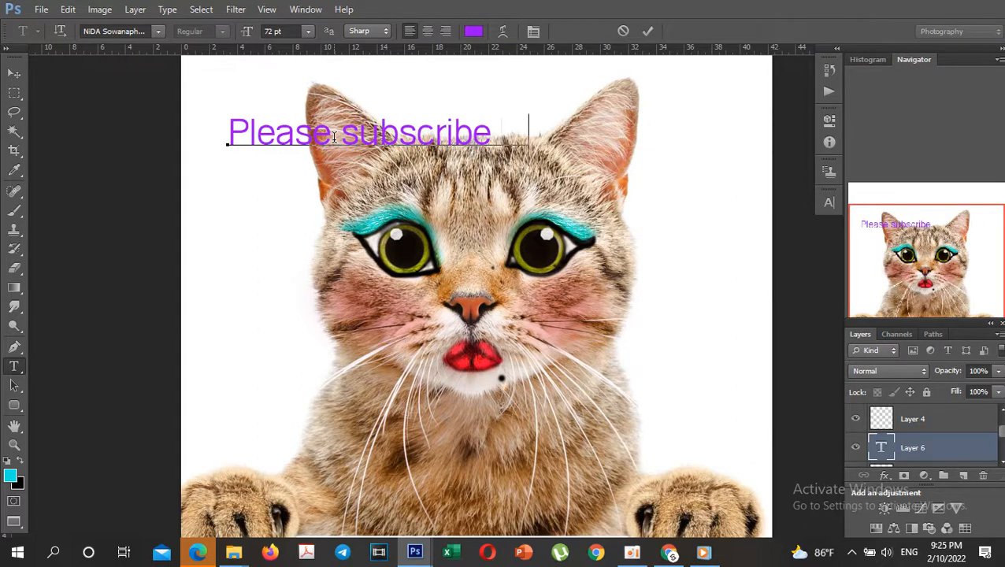
text( mo)
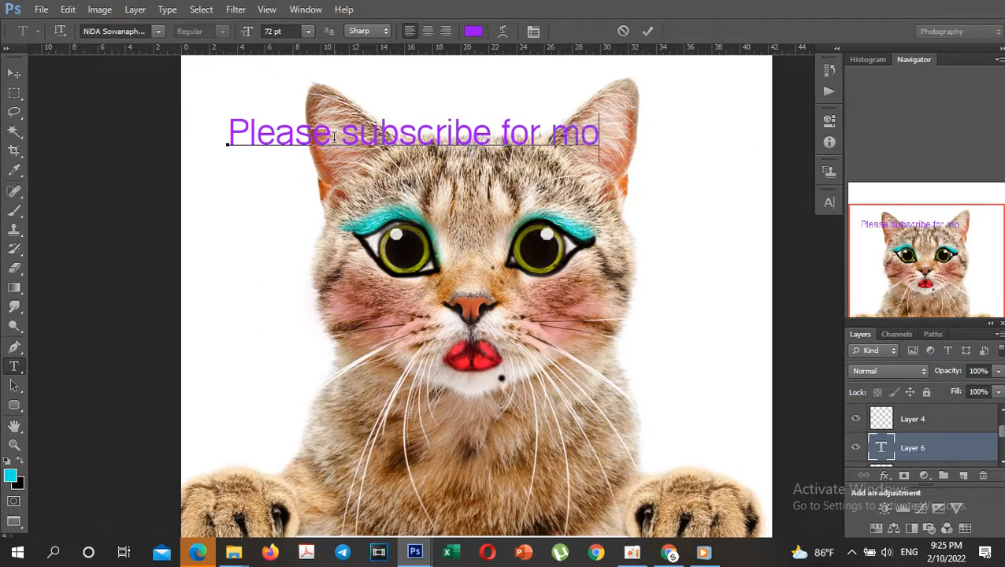
text(re vi deo)
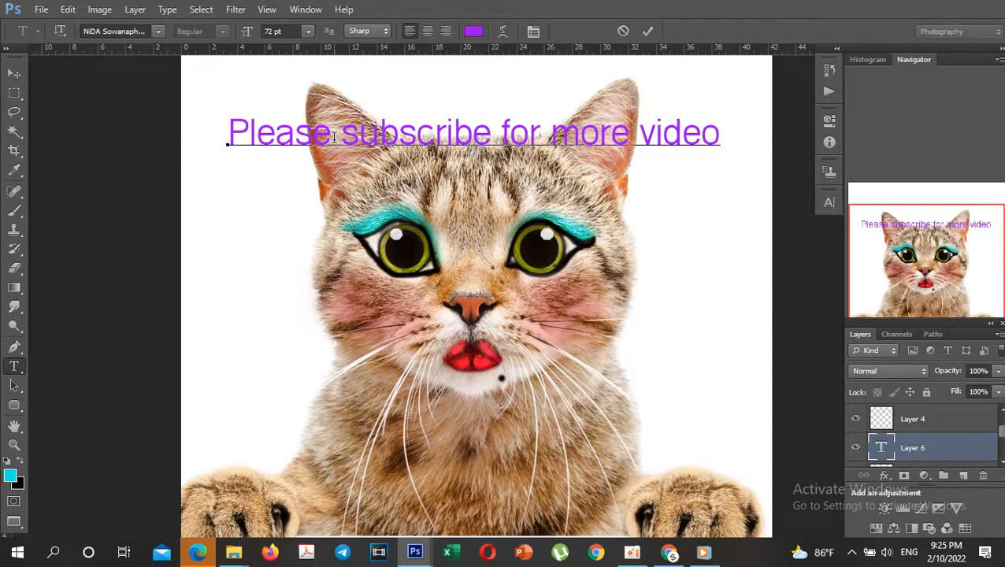
Step: Add a second line reading "Thank" below the subscribe text and commit the text layer
text(Thanjk)
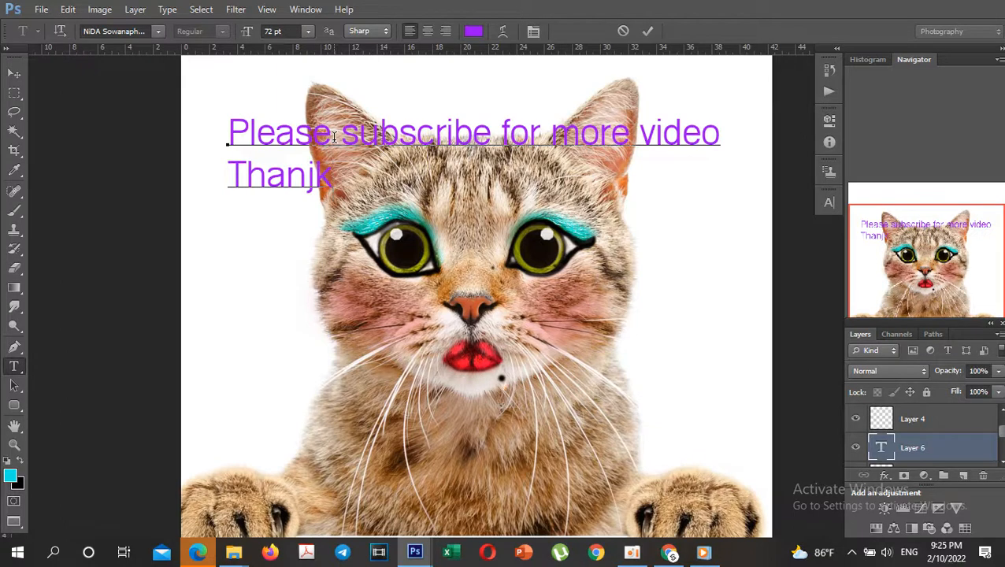
key(BackSpace)
key(BackSpace)
text(k)
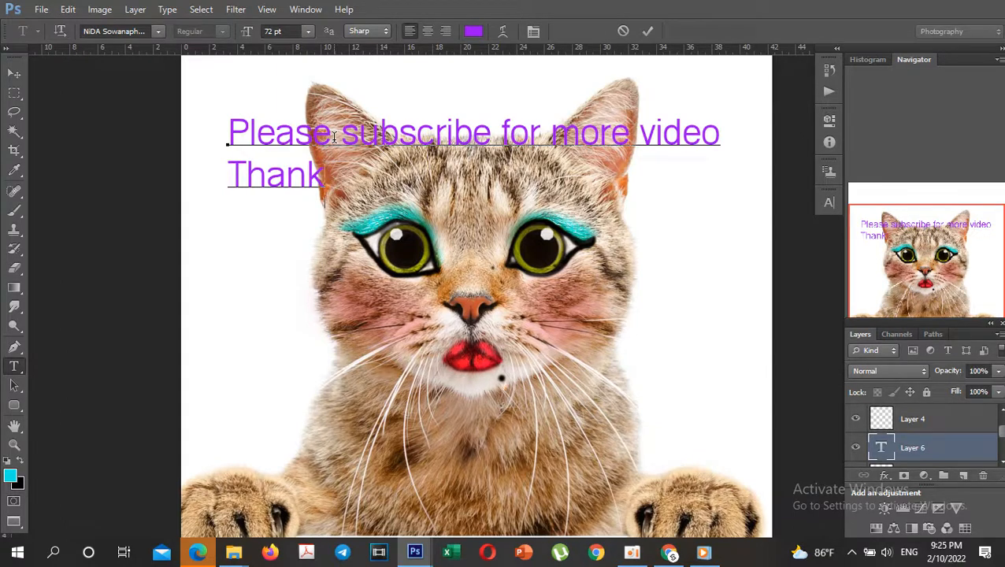
click(12, 75)
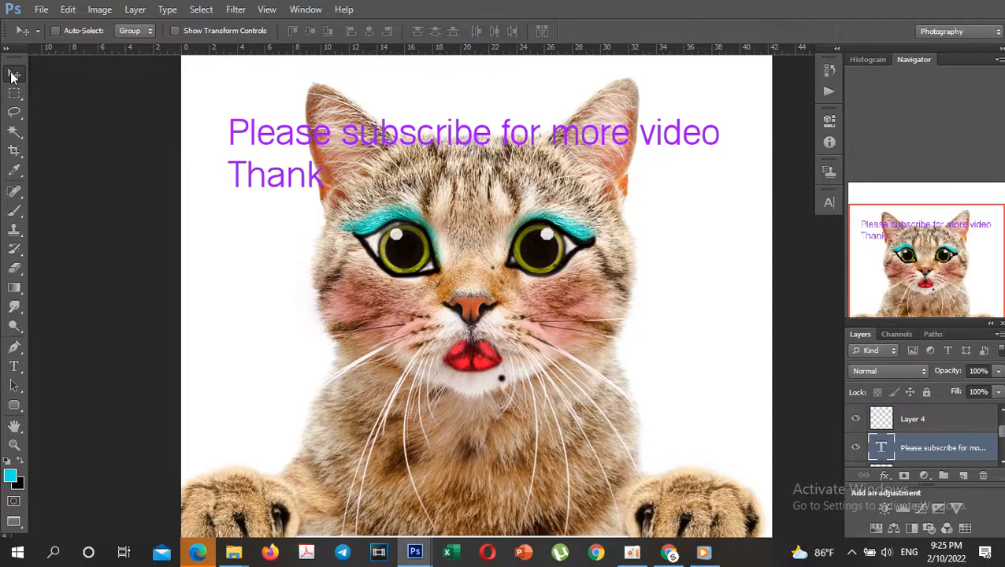